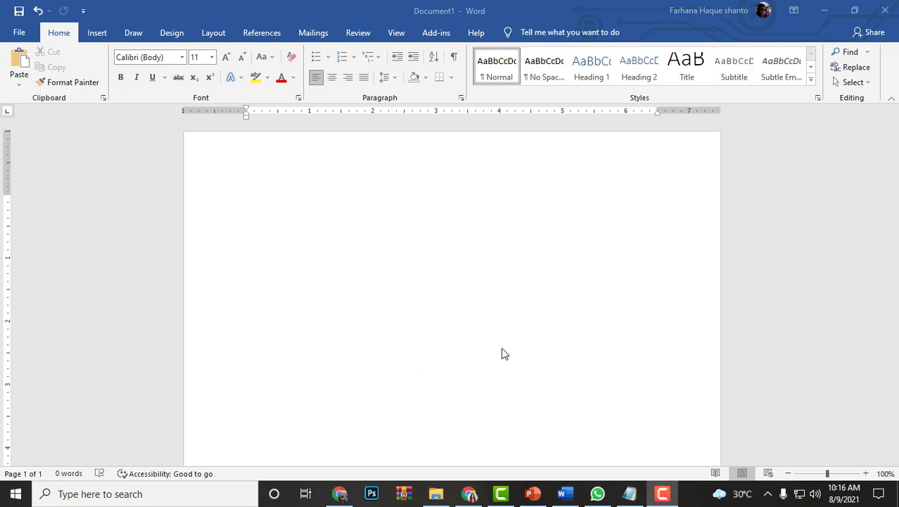
Draw a 10-point star about 2.08" high and 1.98" wide in the upper middle of the page
click(97, 33)
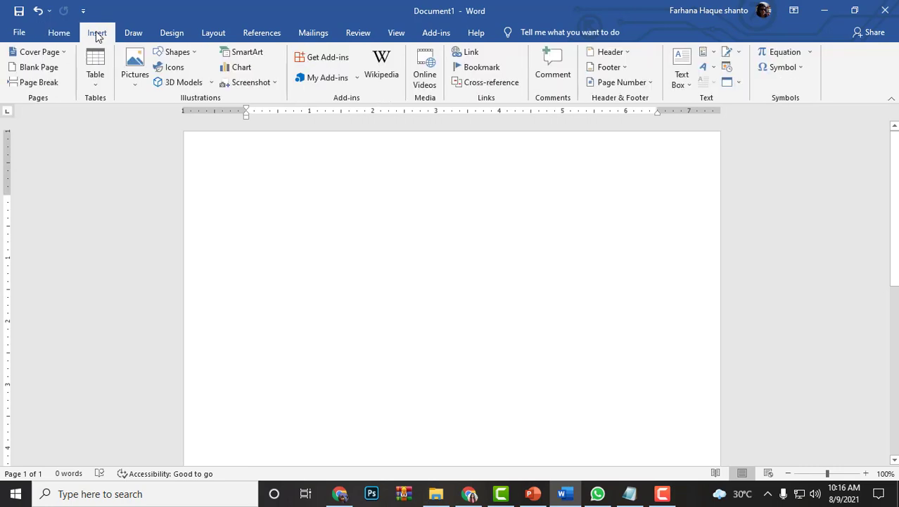
click(196, 54)
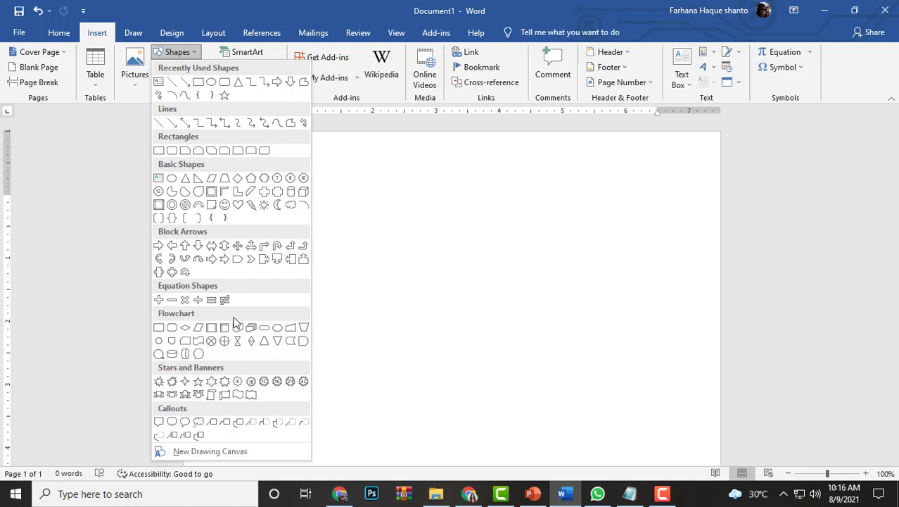
click(251, 382)
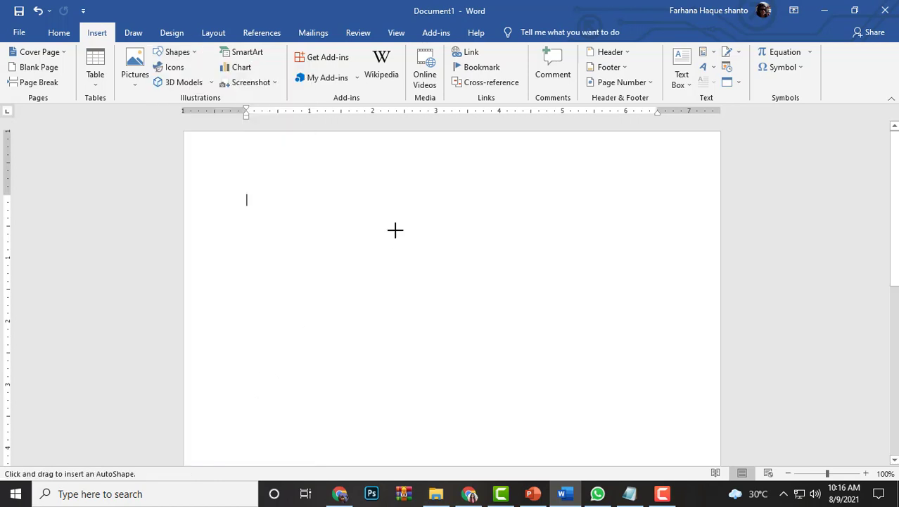
drag(369, 214, 495, 347)
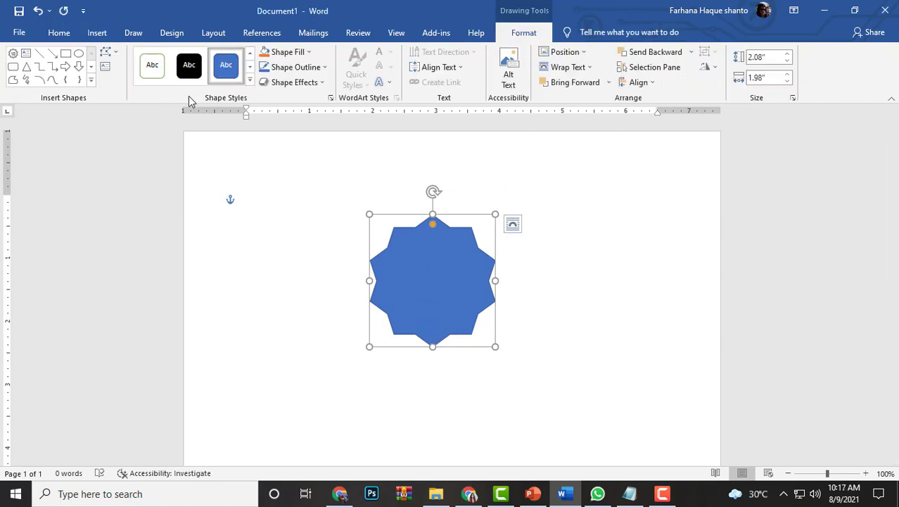
Give the star a linear gradient fill at 90°, remove the two middle stops and move the first stop to 8%
click(331, 99)
click(331, 99)
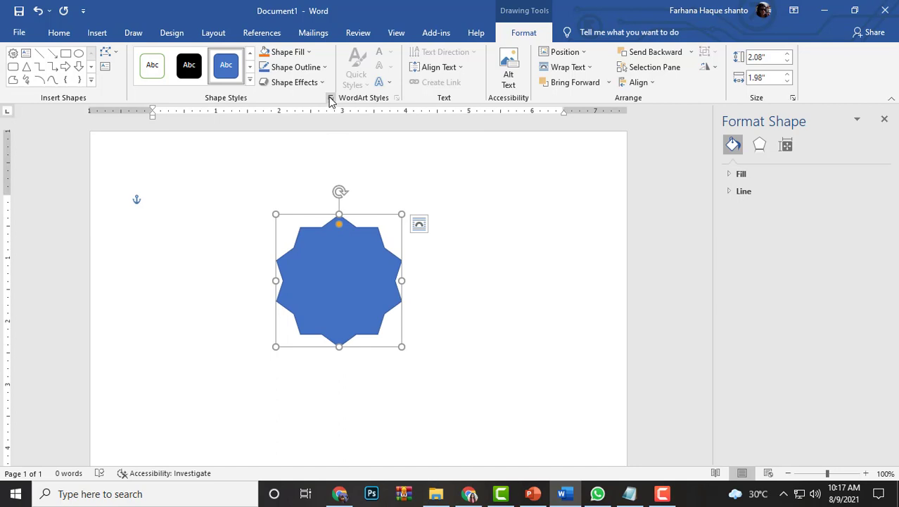
click(731, 176)
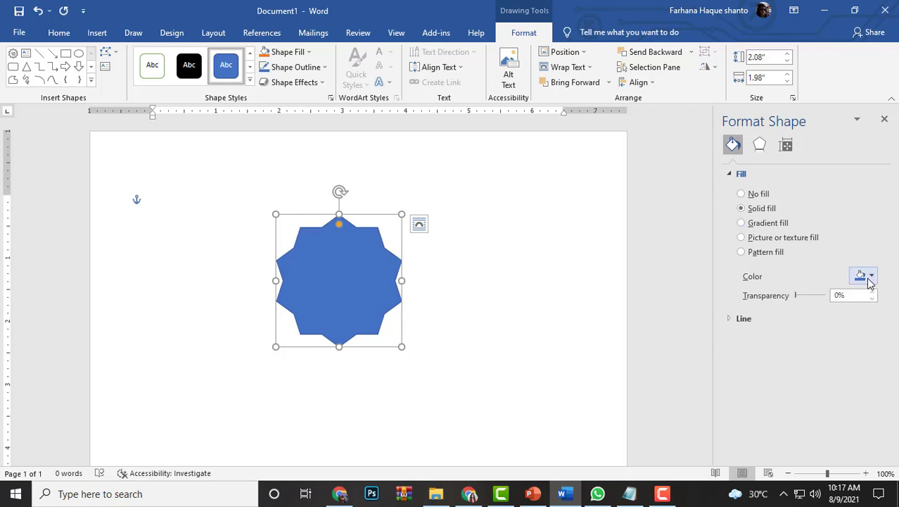
click(741, 223)
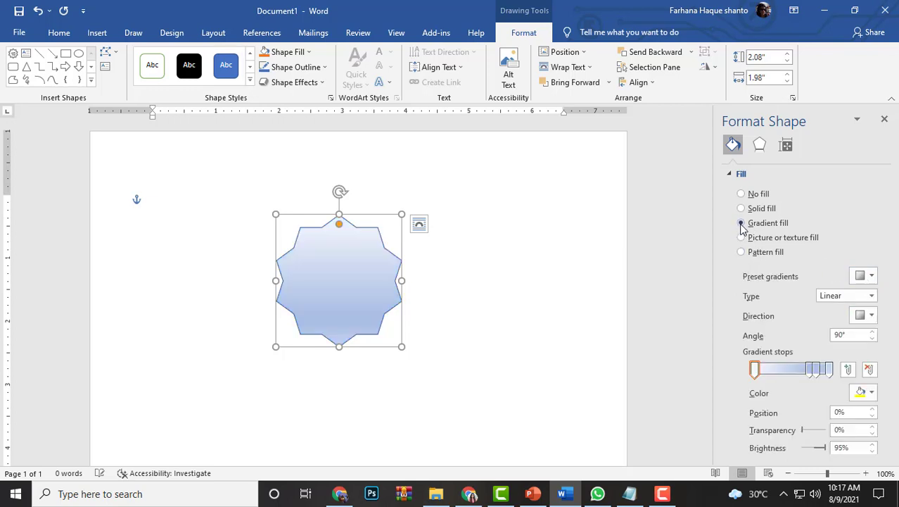
scroll(871, 382, down, 1)
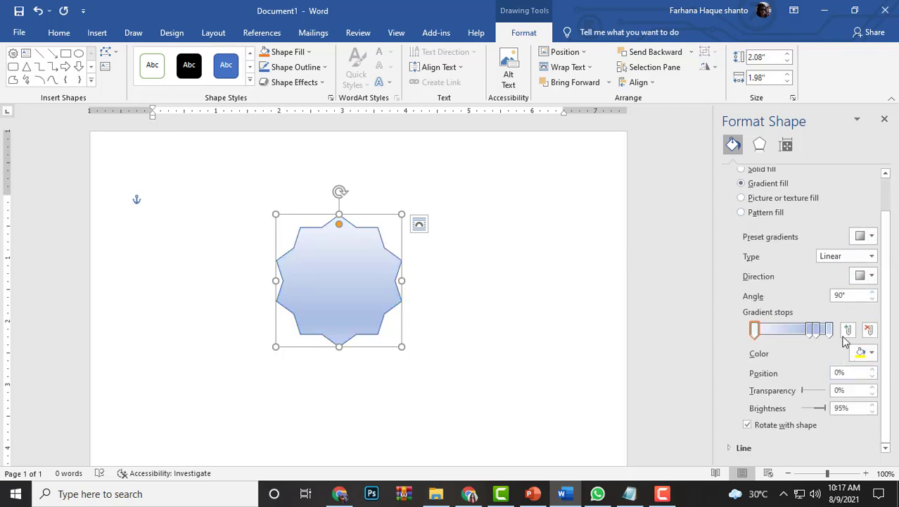
drag(810, 329, 814, 386)
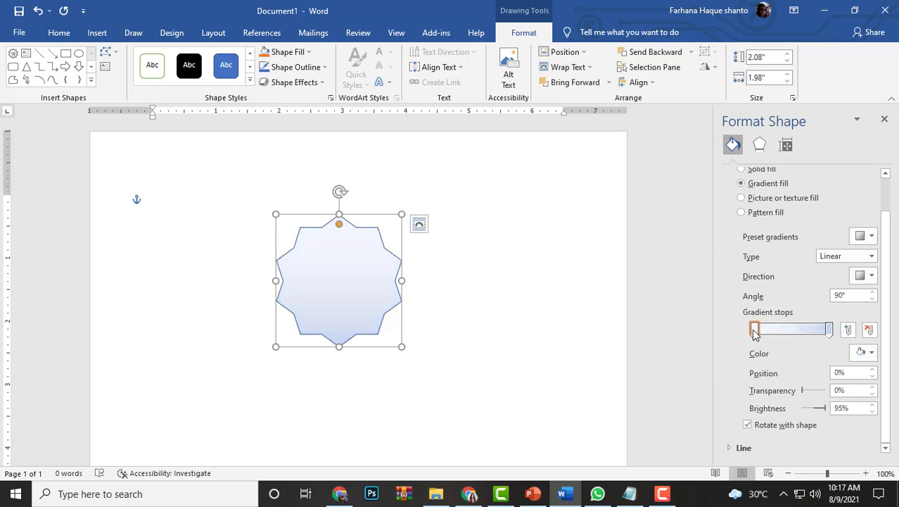
drag(754, 331, 760, 332)
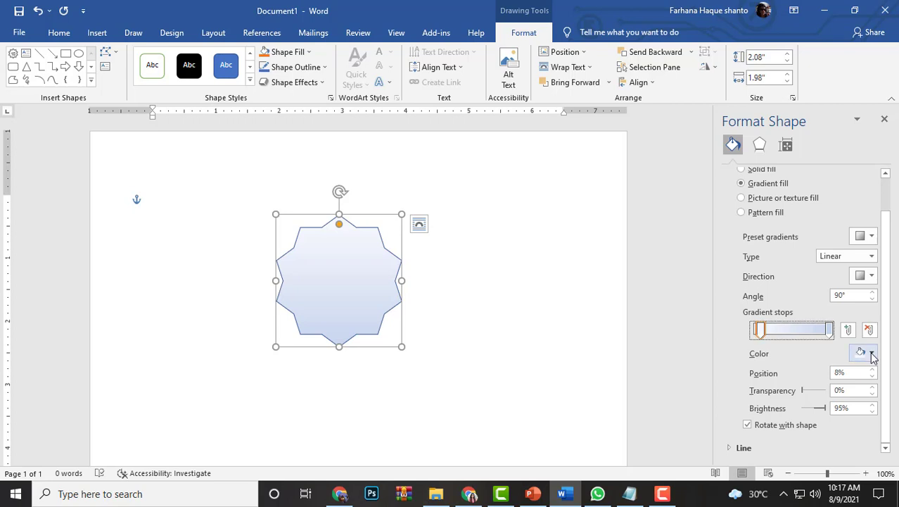
Colour the star's gradient stop at 100% with the theme blue at 0% brightness
click(828, 329)
click(868, 351)
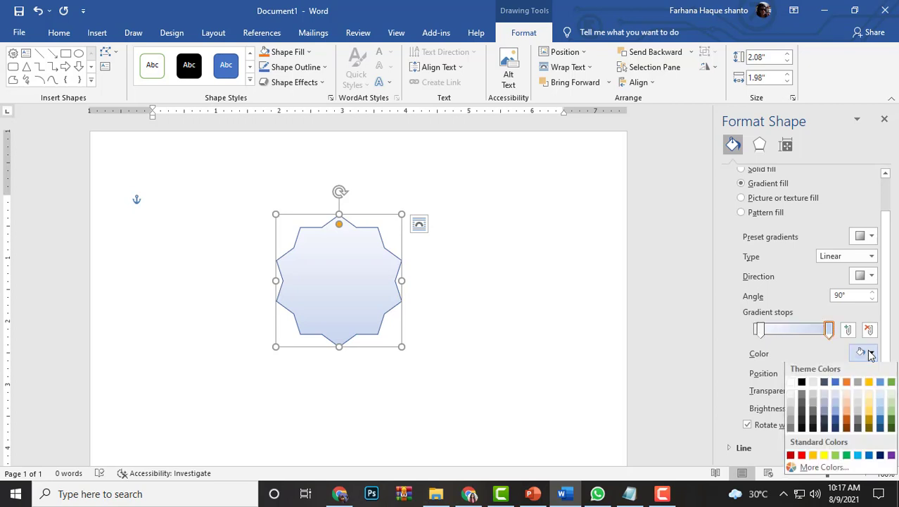
click(837, 390)
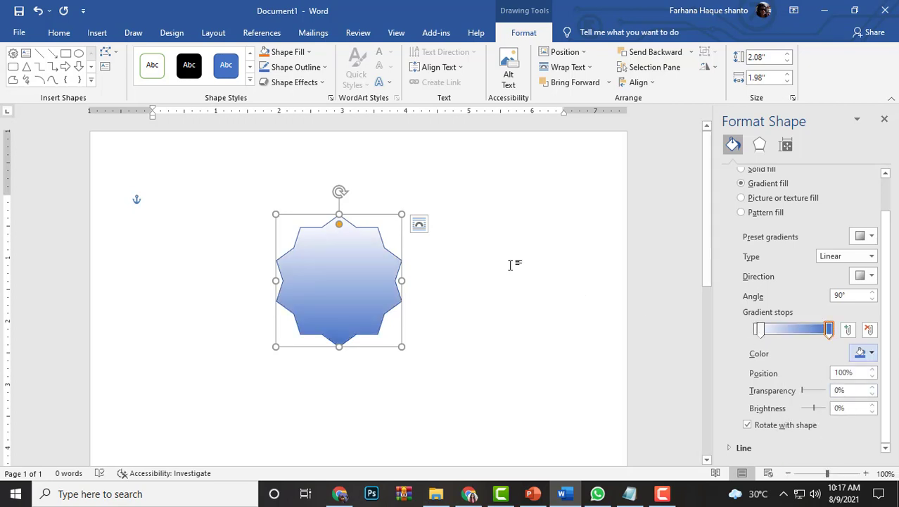
Colour the star's gradient stop at 8% with the lighter theme blue at 60% brightness
click(759, 329)
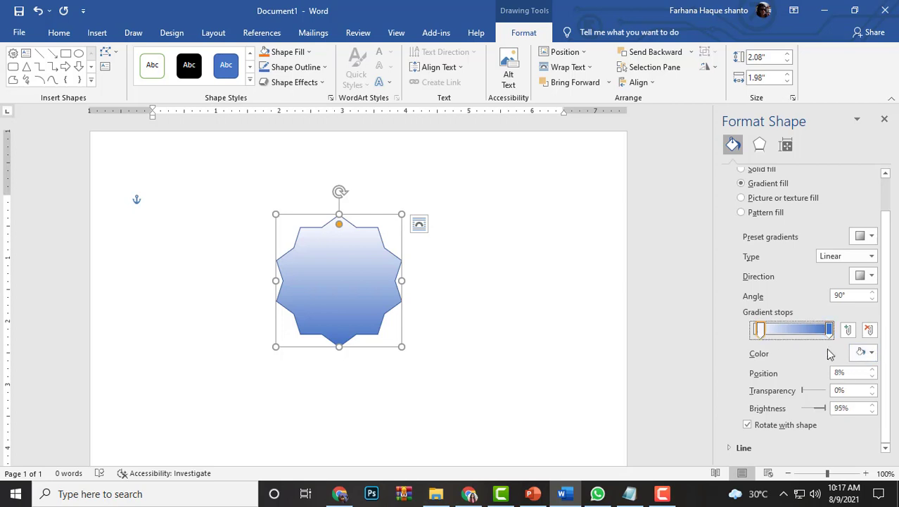
click(866, 352)
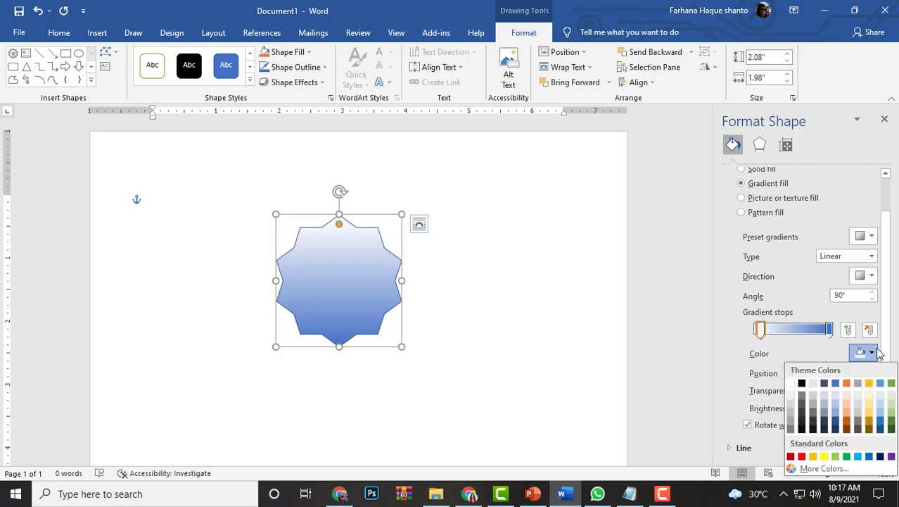
click(828, 404)
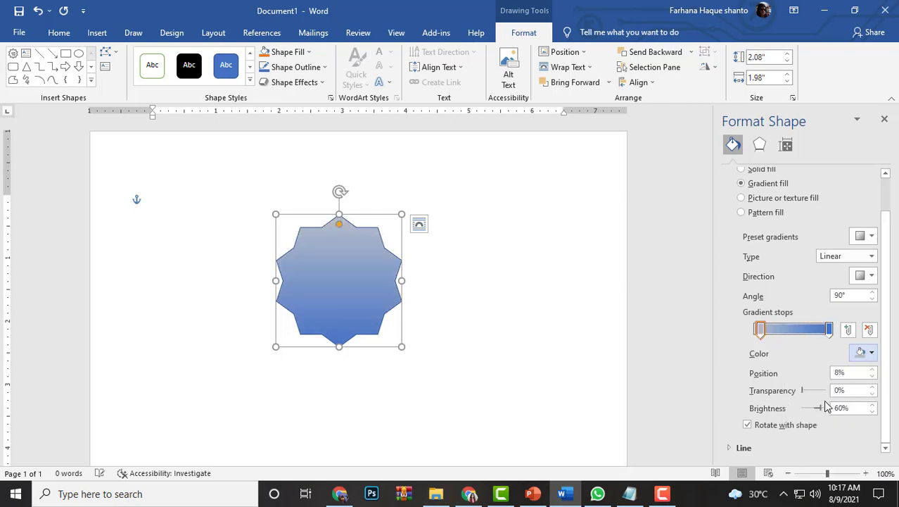
click(866, 351)
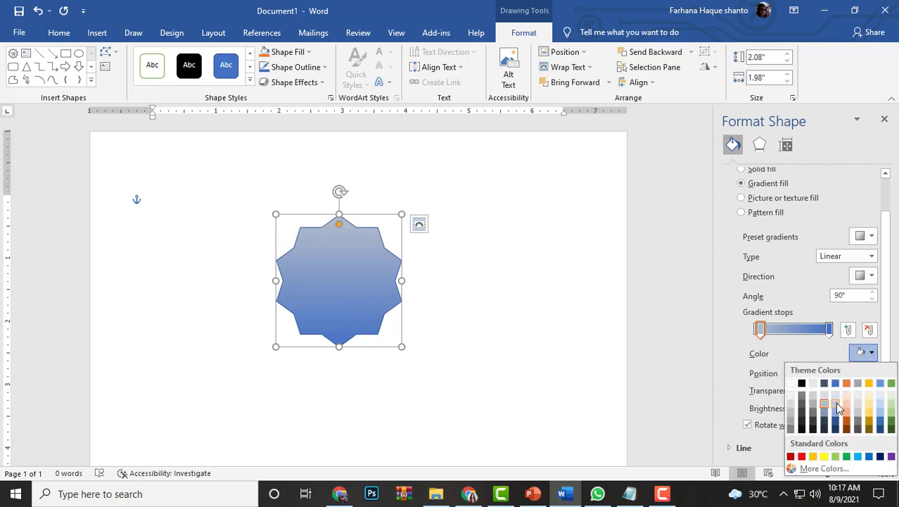
click(837, 404)
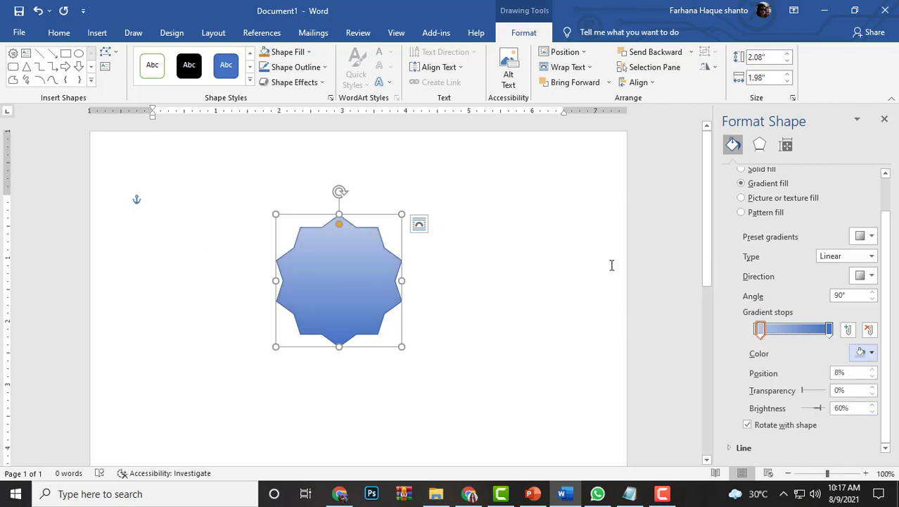
Remove the outline from the star
scroll(805, 251, up, 2)
click(732, 176)
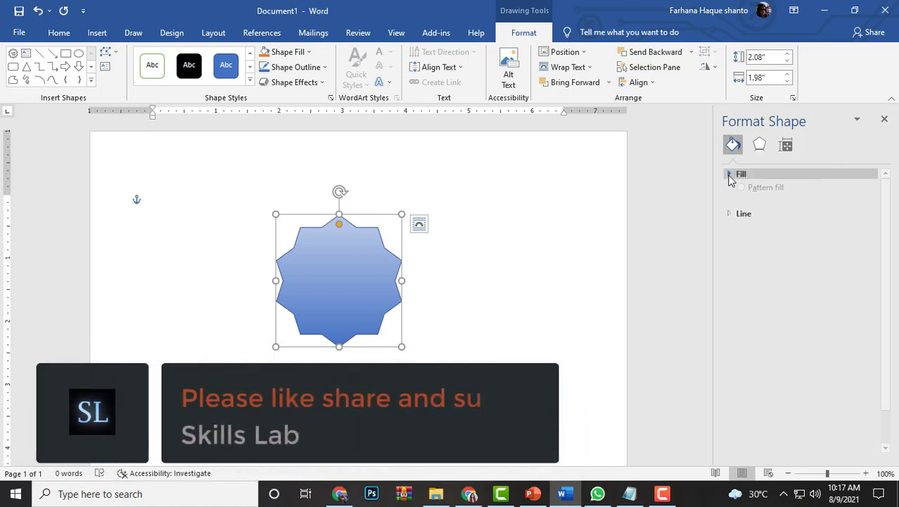
click(731, 192)
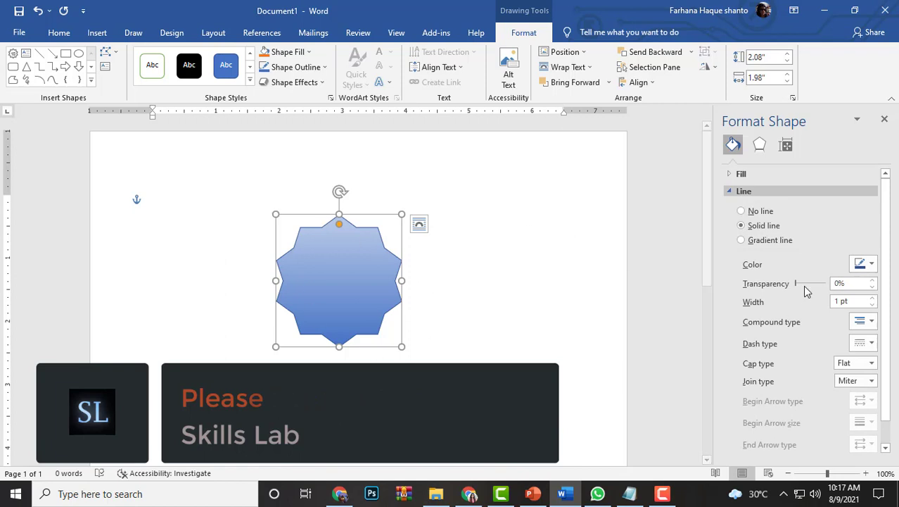
click(729, 191)
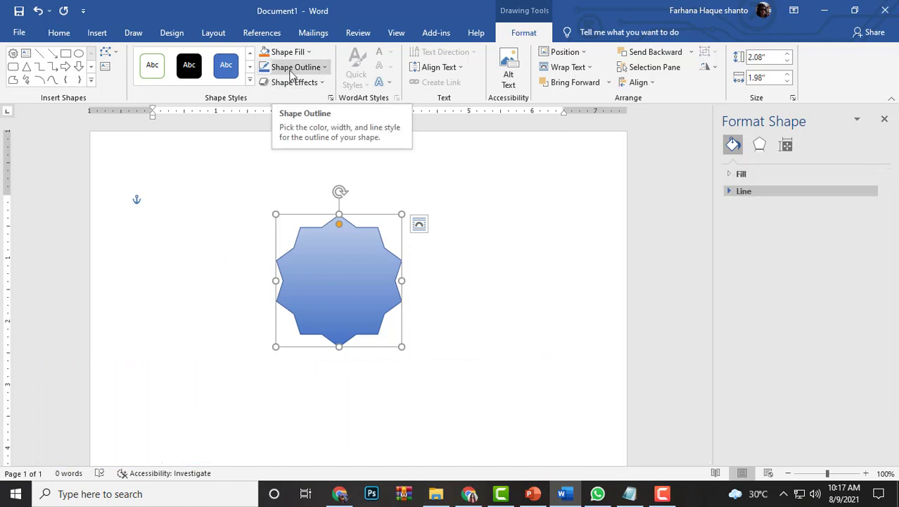
click(325, 68)
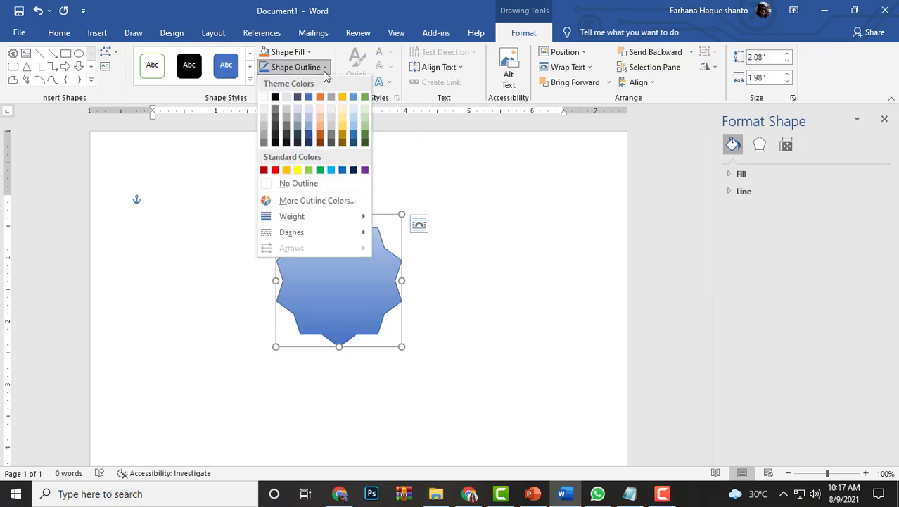
click(297, 186)
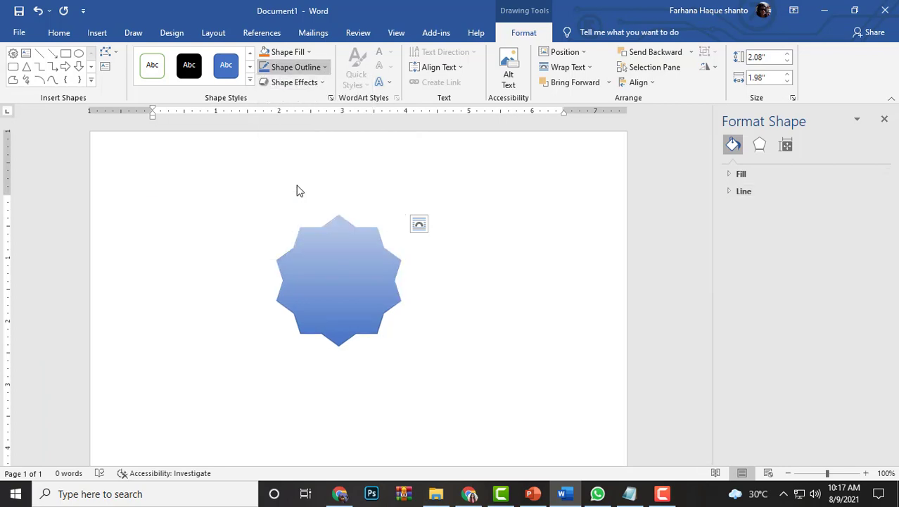
Add a shadow to the star with 55% transparency, 103% size, 17 pt blur, 90° angle and 4 pt distance
click(759, 145)
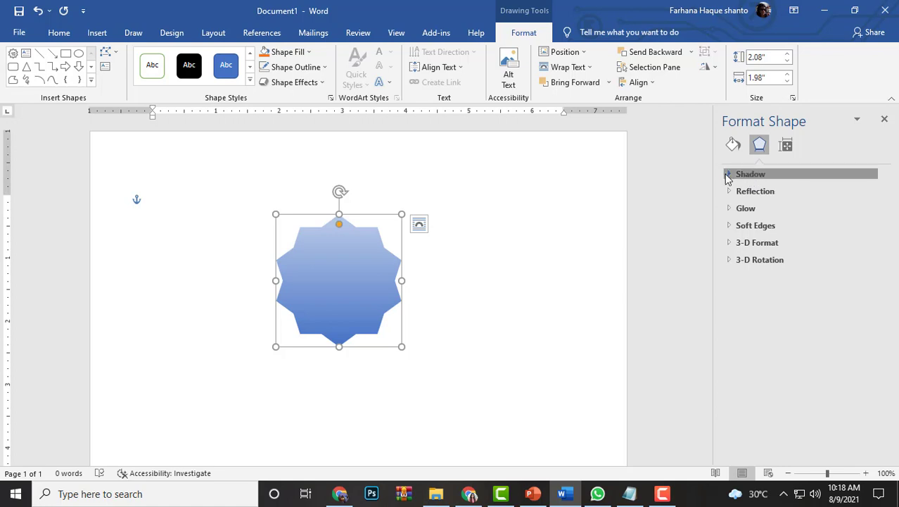
click(732, 173)
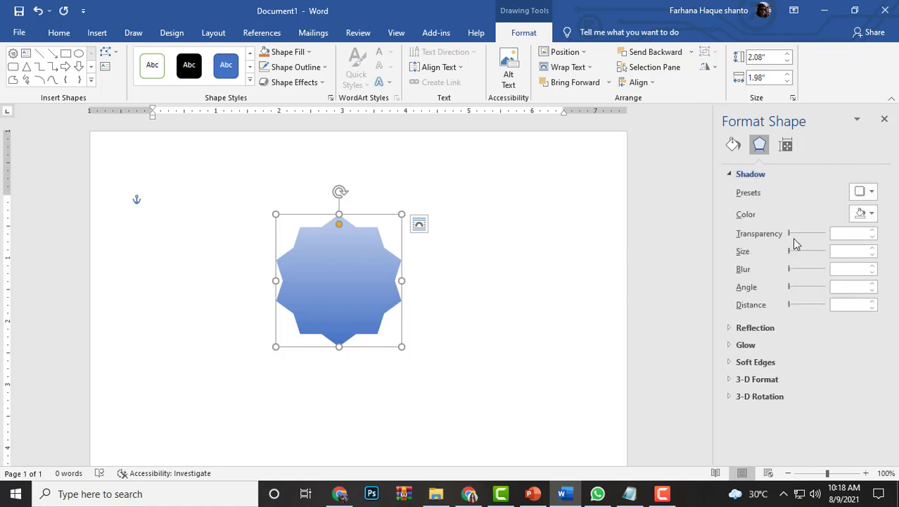
drag(791, 239, 811, 237)
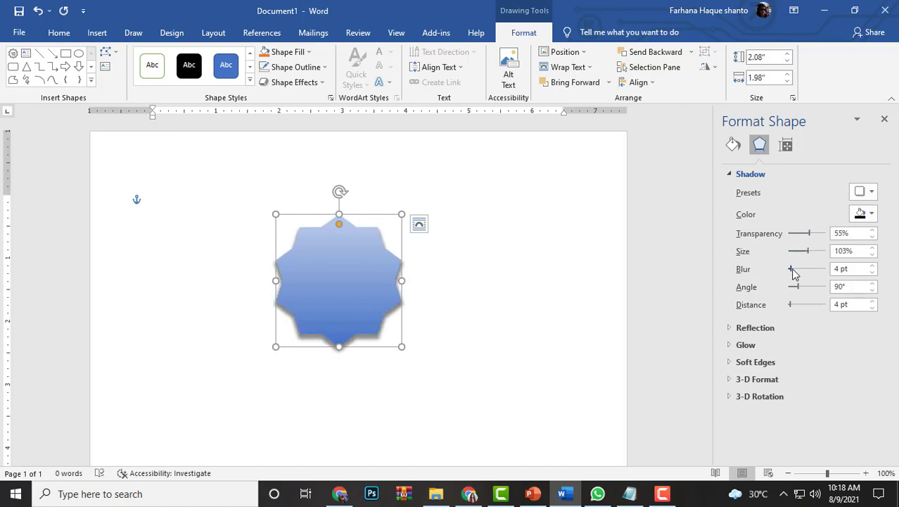
drag(793, 273, 798, 275)
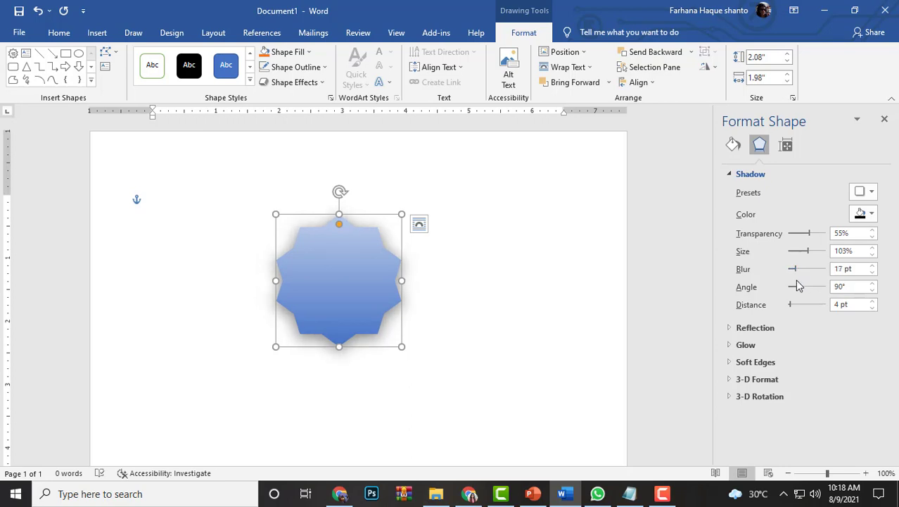
Add a blurred reflection to the star with 14% transparency, about 34% size and 4 pt distance, then close the formatting options
click(729, 328)
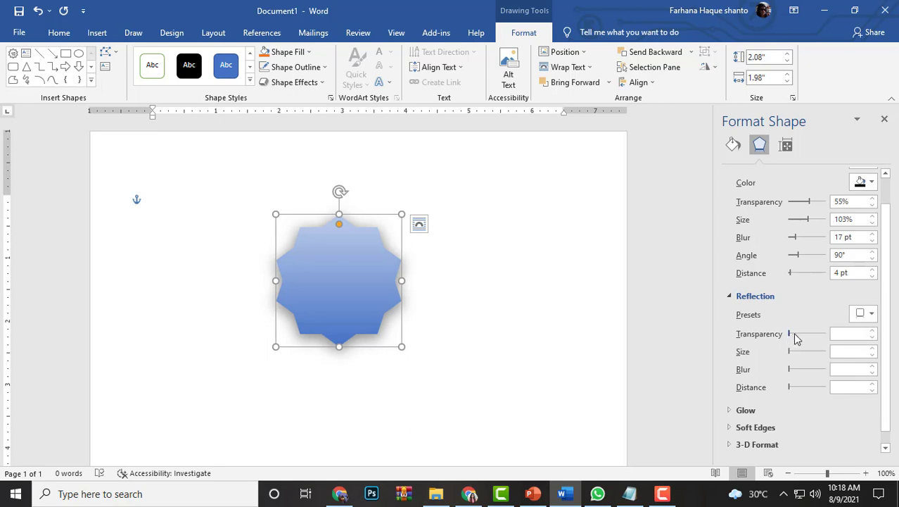
drag(795, 335, 804, 357)
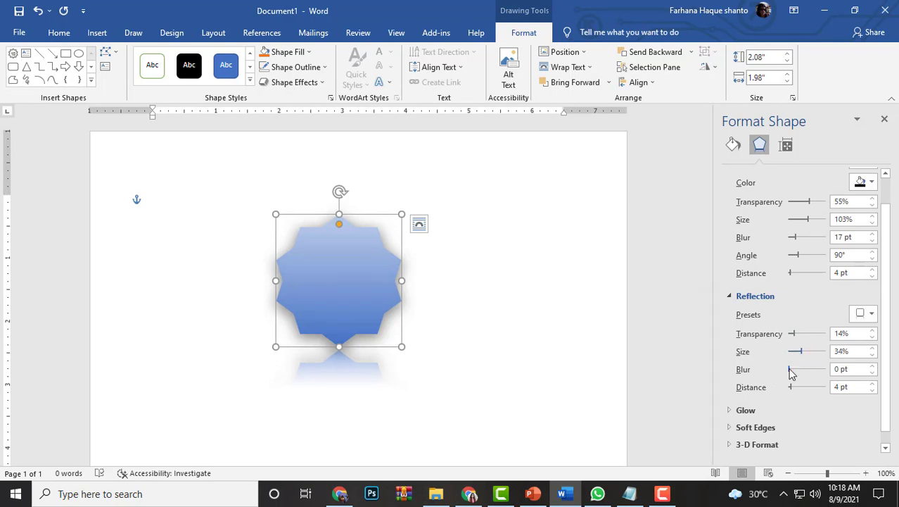
drag(789, 368, 811, 357)
click(694, 317)
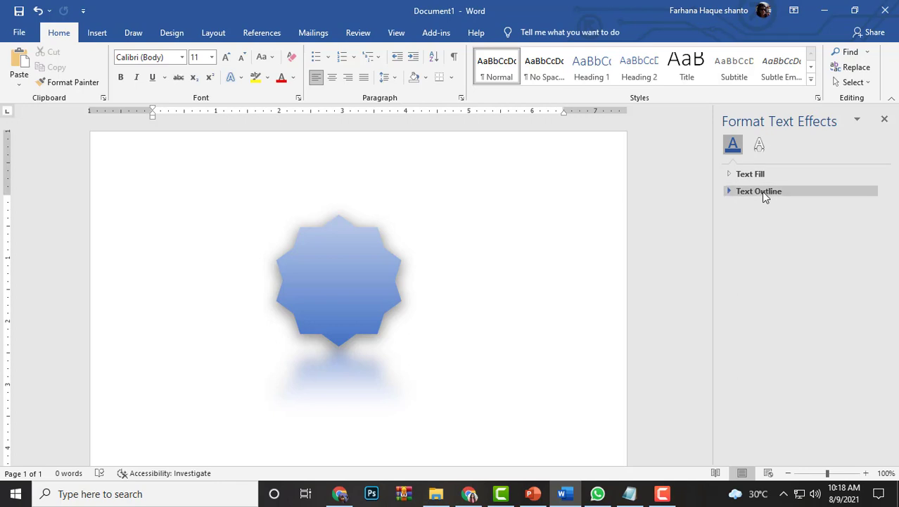
click(884, 120)
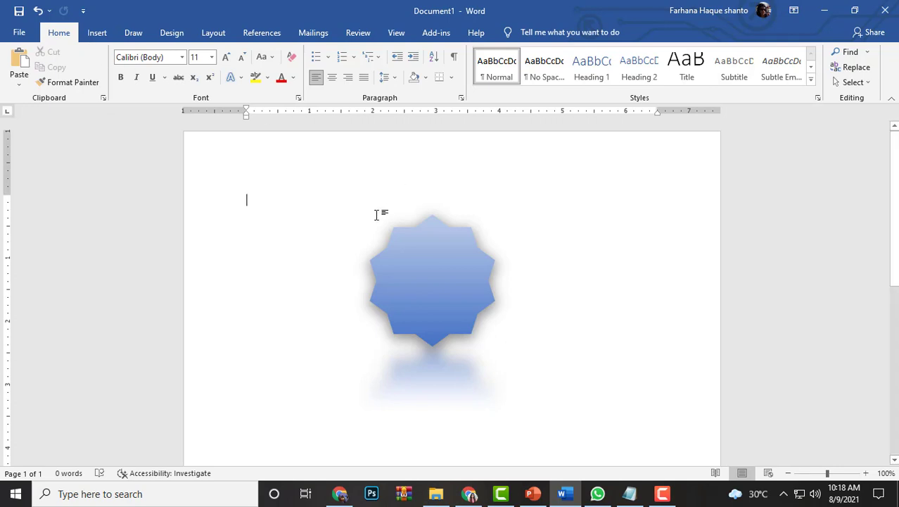
Draw a tilted-down ribbon banner about 2.63" wide and 0.64" high and centre it across the star's lower part
click(96, 32)
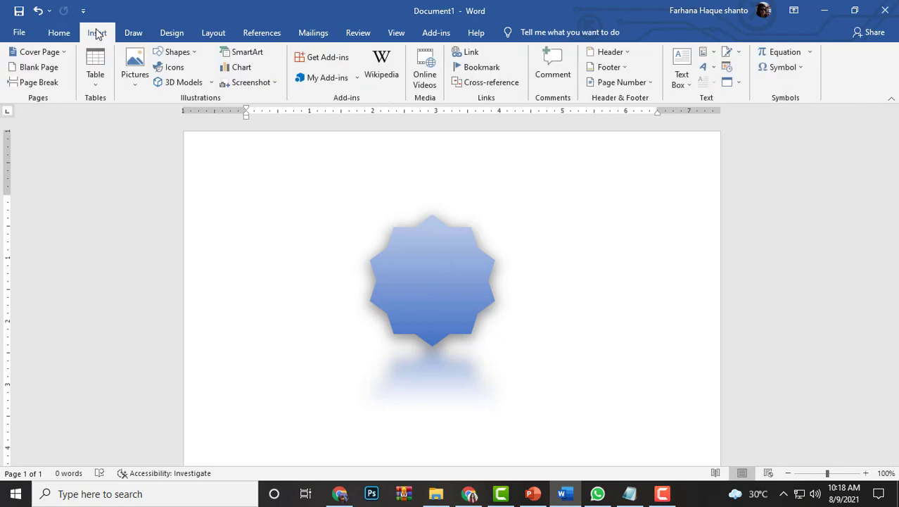
click(178, 52)
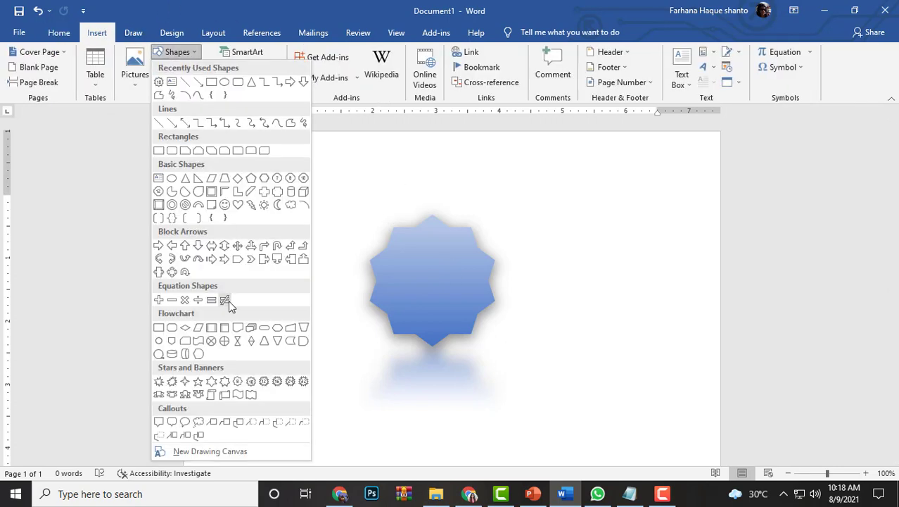
click(172, 394)
mouse_move(361, 325)
mouse_down()
mouse_move(512, 349)
mouse_move(528, 365)
mouse_up()
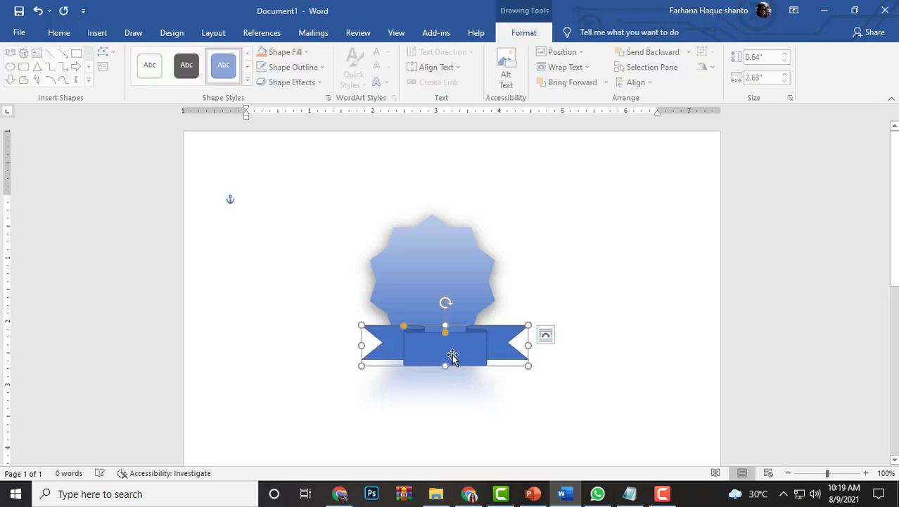
drag(440, 350, 429, 337)
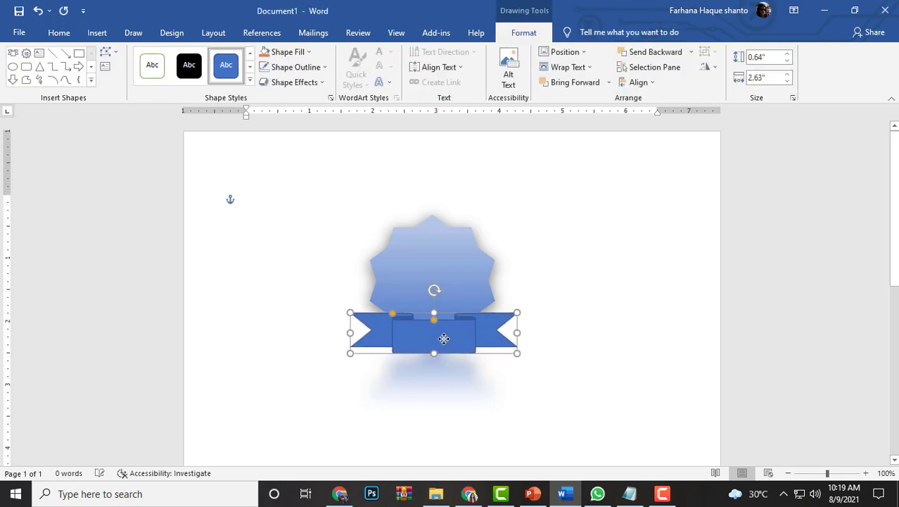
Give the ribbon banner a linear gradient fill at 90° with the light stop at 5%, and remove its outline
click(330, 98)
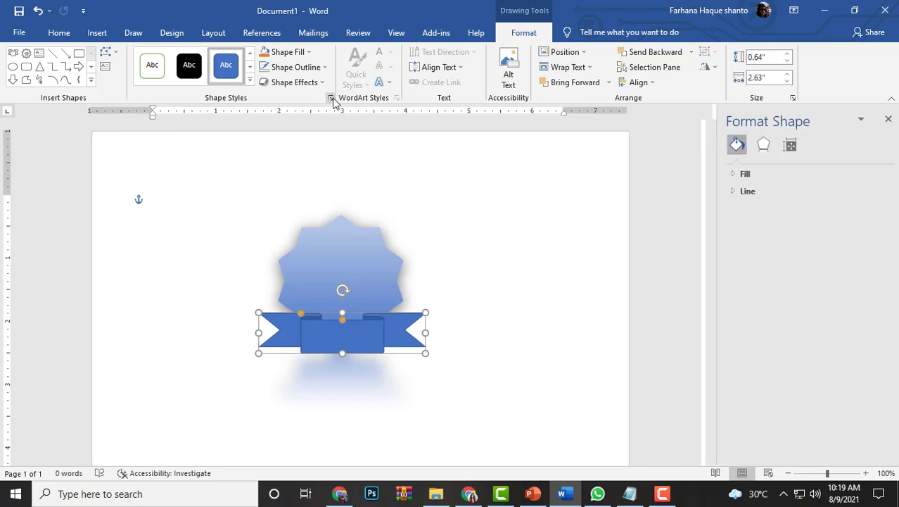
click(732, 174)
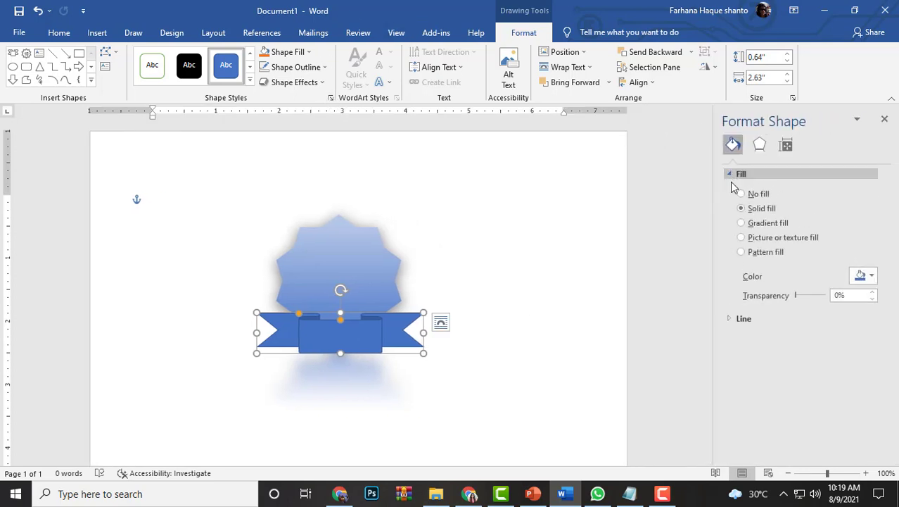
click(741, 223)
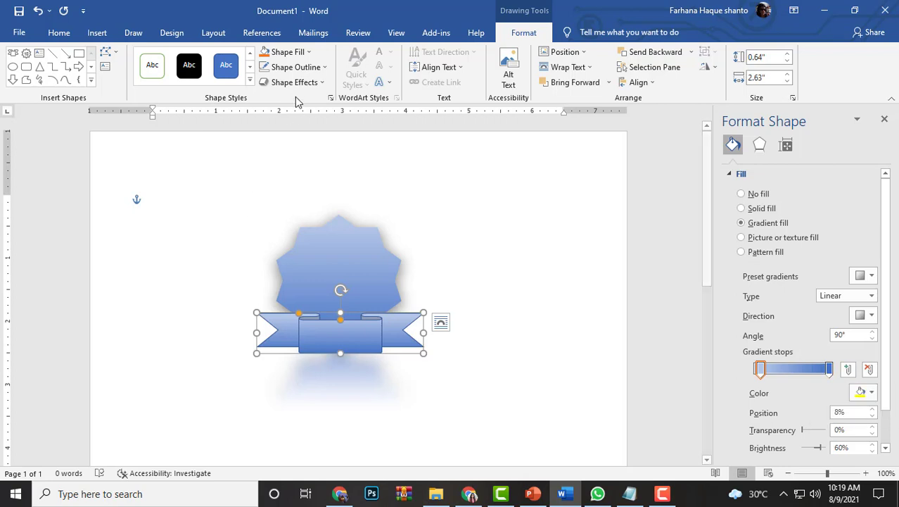
click(323, 68)
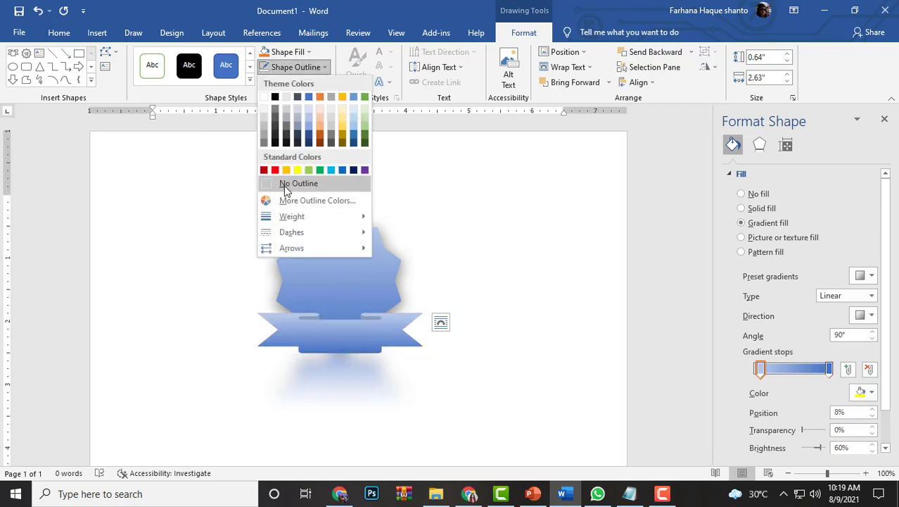
click(285, 184)
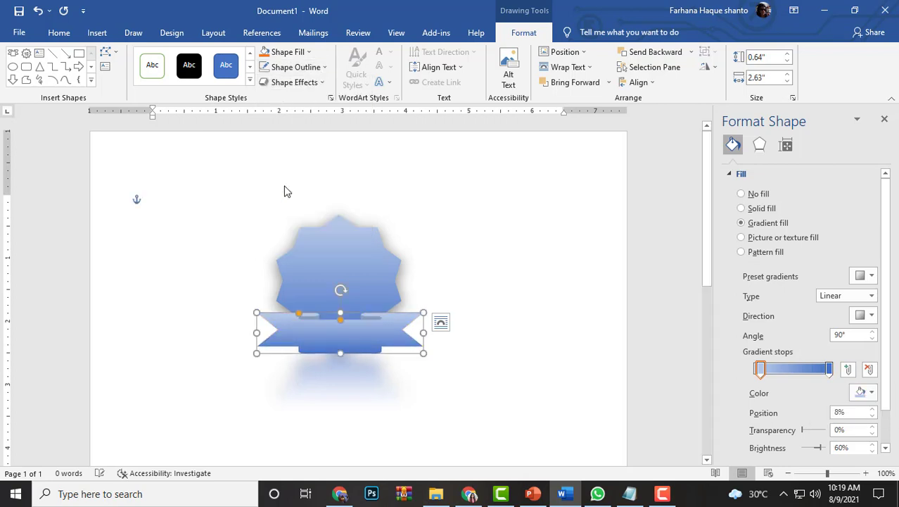
click(830, 371)
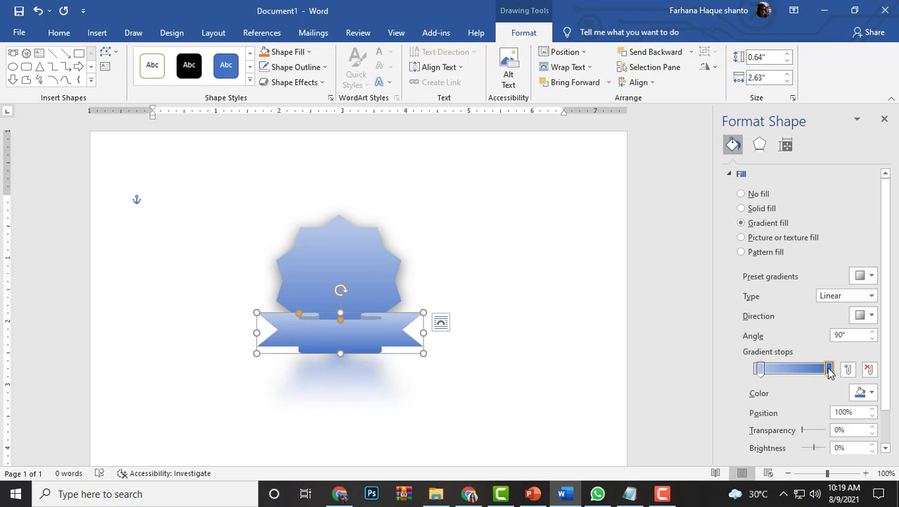
click(758, 370)
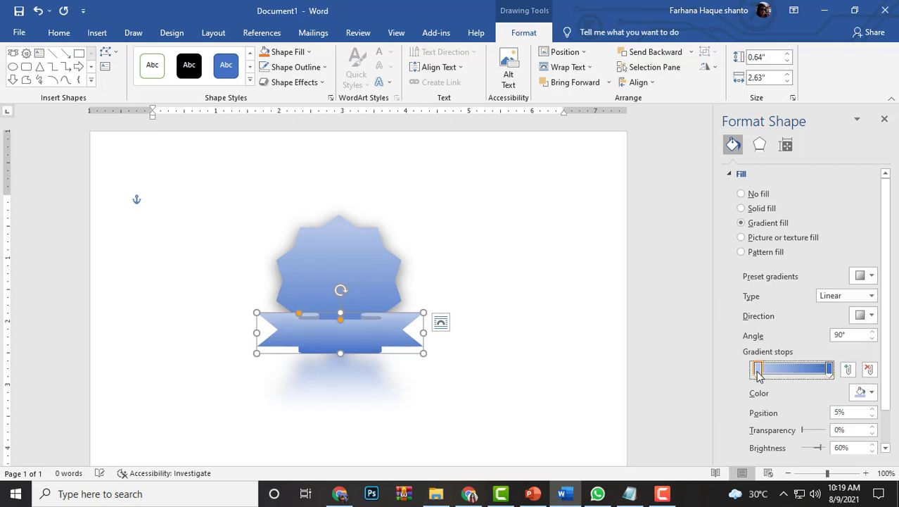
Try a solid standard yellow fill on the ribbon banner
click(741, 208)
click(866, 276)
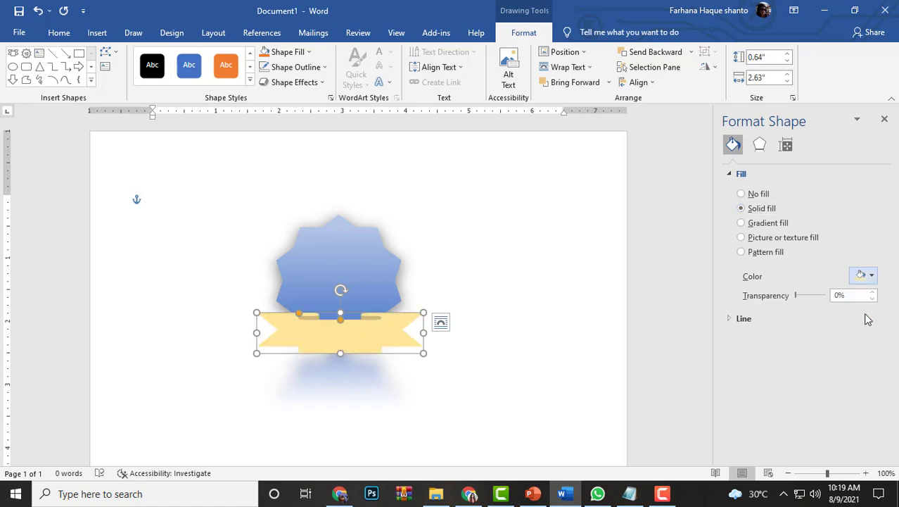
click(870, 277)
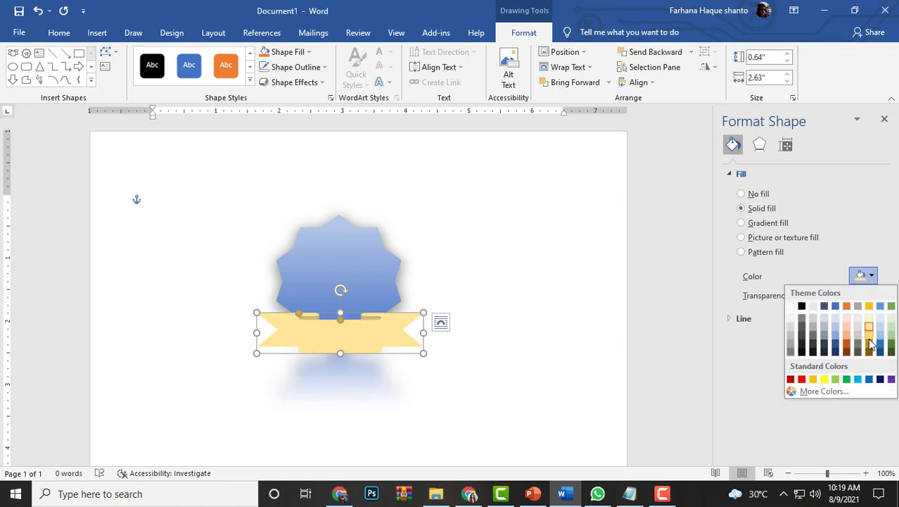
click(824, 380)
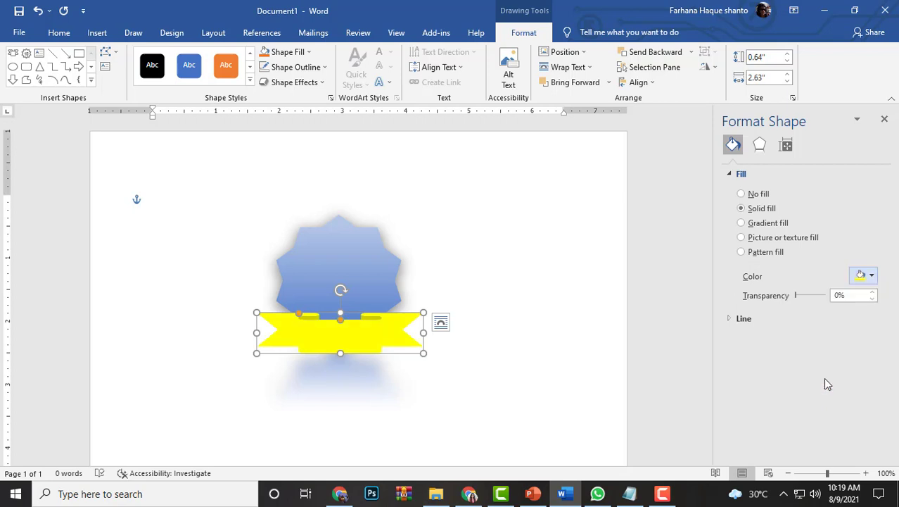
Apply a gradient fill to the ribbon banner and set its end stop to the custom pale yellow #F4ED68
click(748, 223)
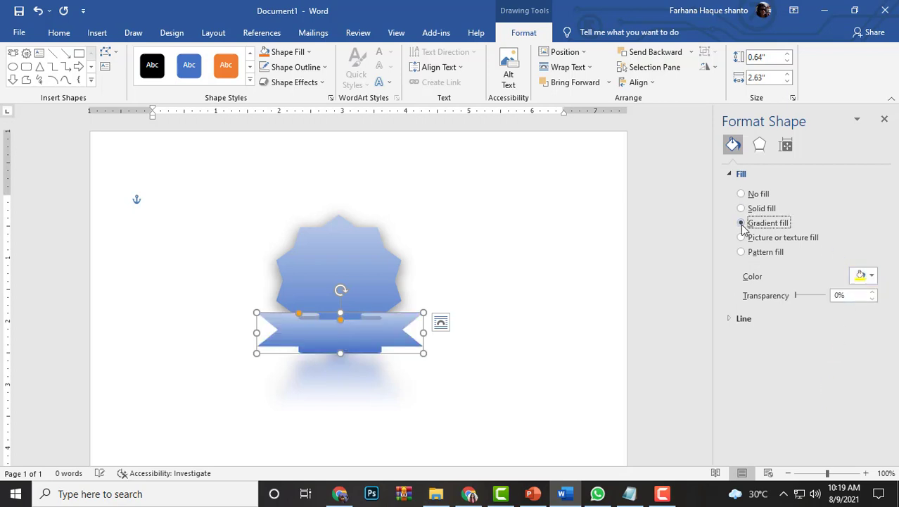
click(830, 369)
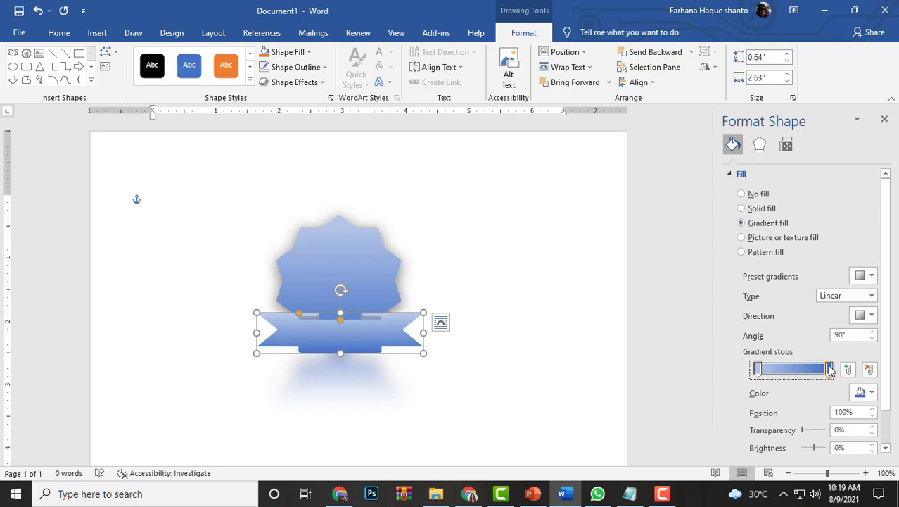
click(864, 392)
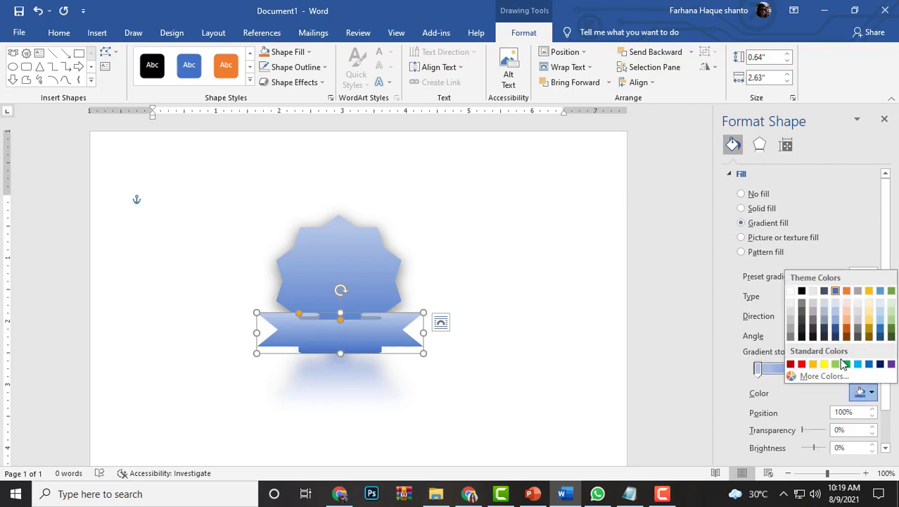
click(822, 376)
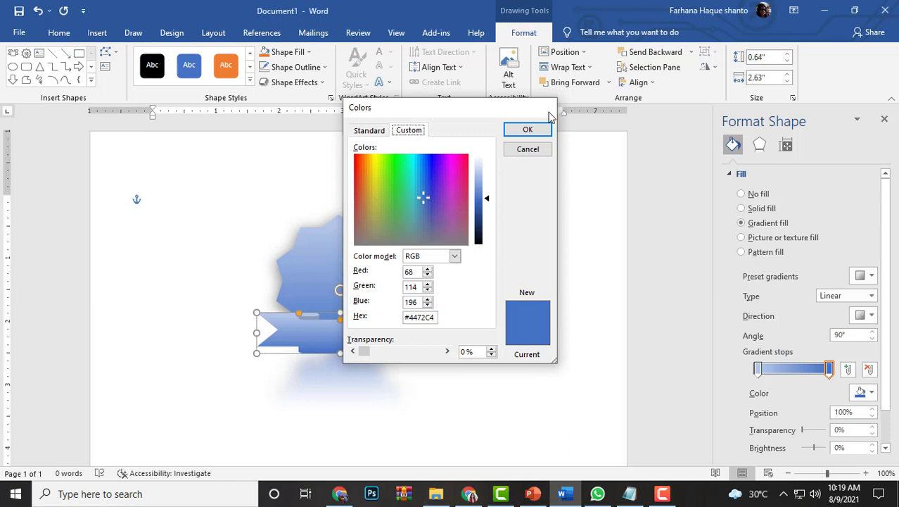
click(526, 130)
click(863, 393)
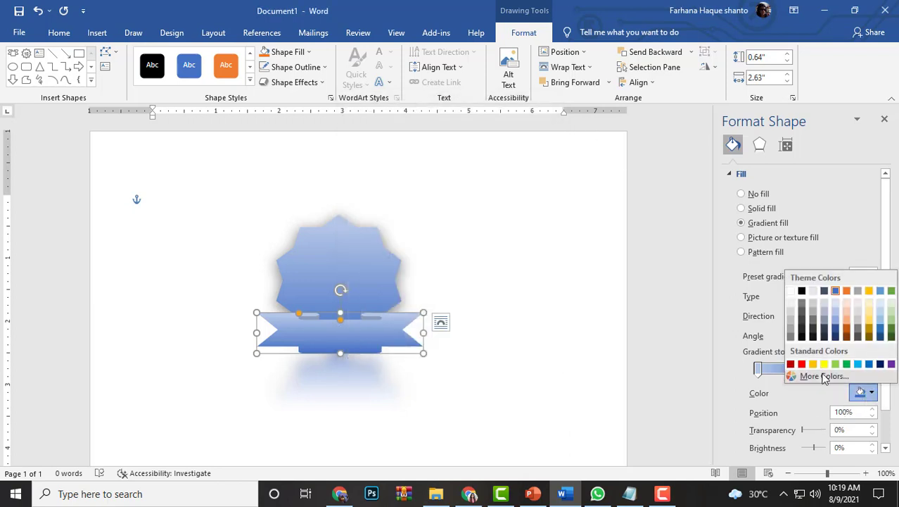
click(822, 376)
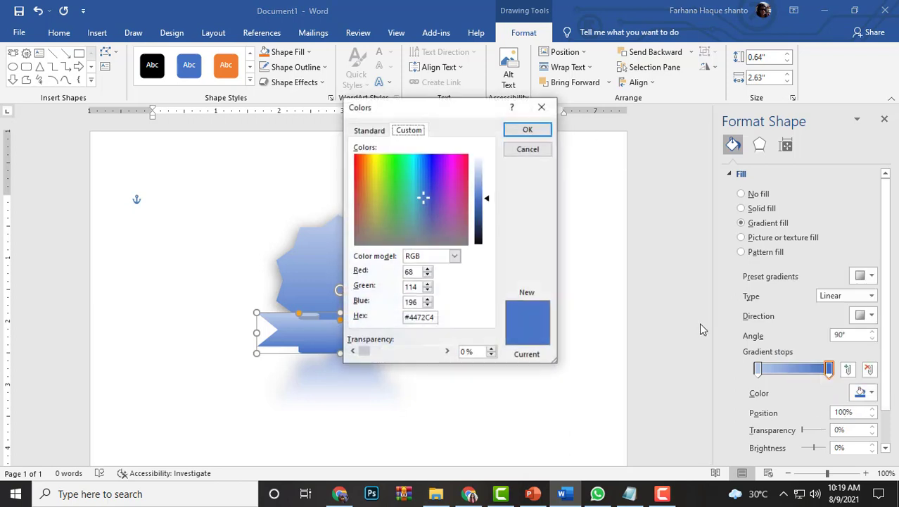
click(375, 194)
click(373, 167)
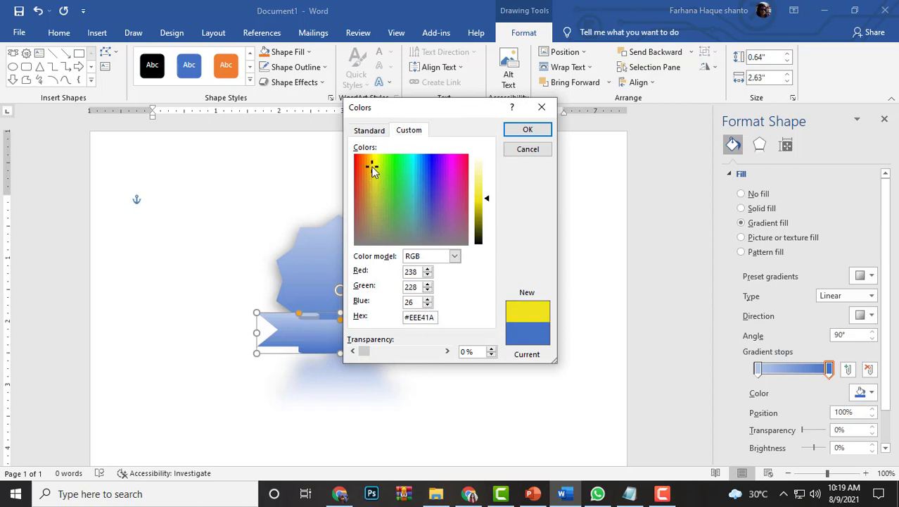
drag(491, 197, 483, 181)
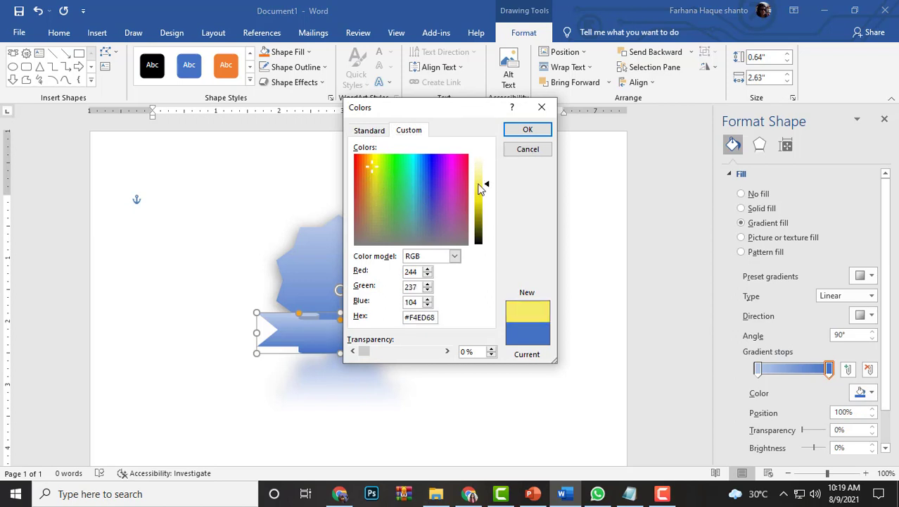
click(522, 132)
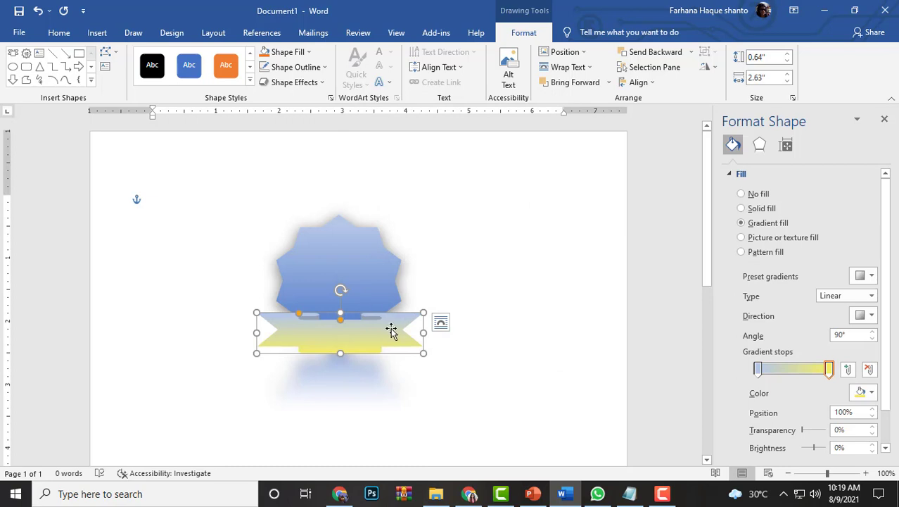
Move the ribbon banner slightly up and to the left across the star, then deselect it
drag(361, 341, 356, 335)
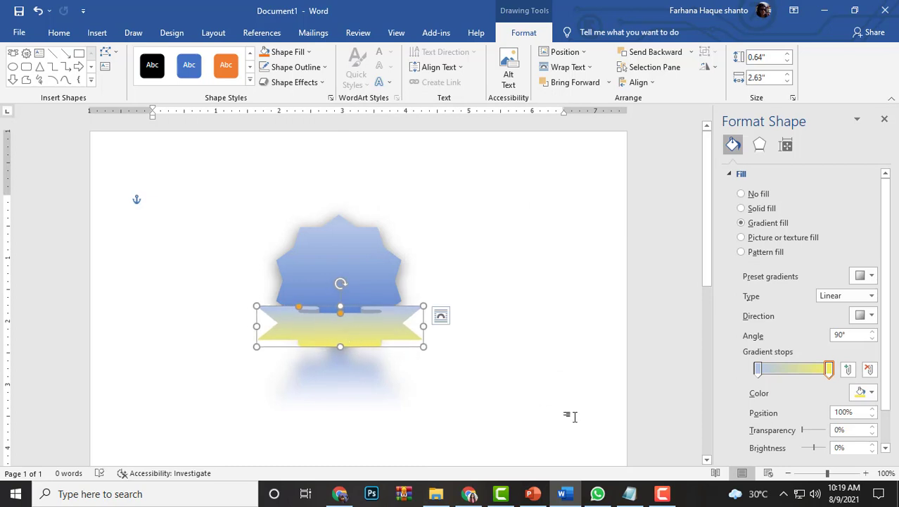
drag(356, 341, 356, 336)
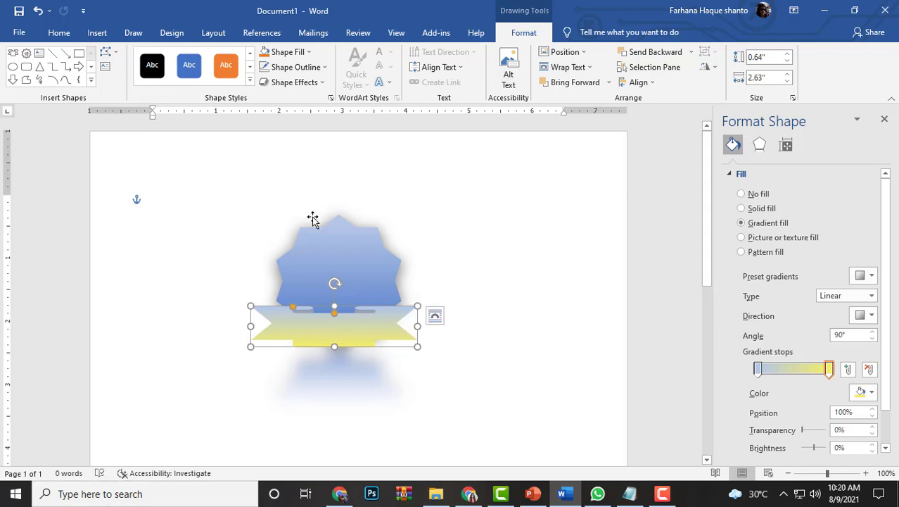
key(Escape)
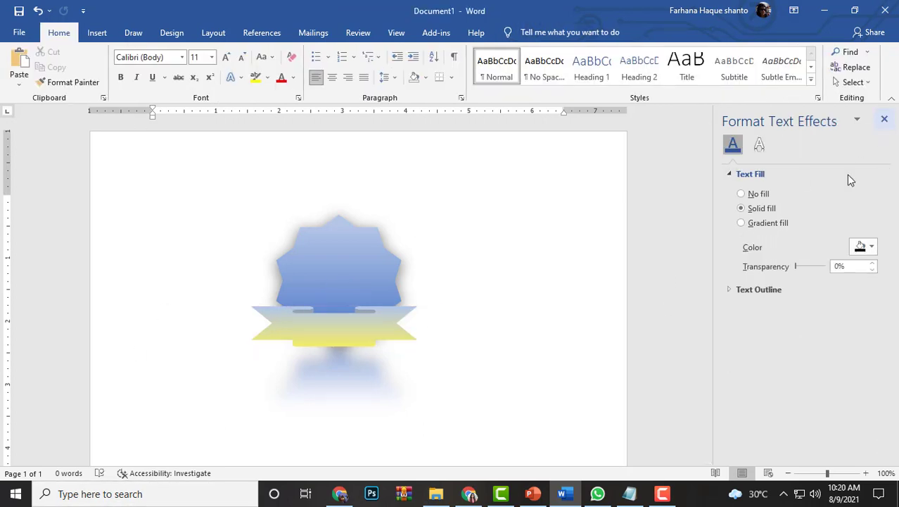
Add a shadow to the ribbon banner with 57% transparency, 70% size, 4 pt blur, 90° angle and 4 pt distance
click(372, 328)
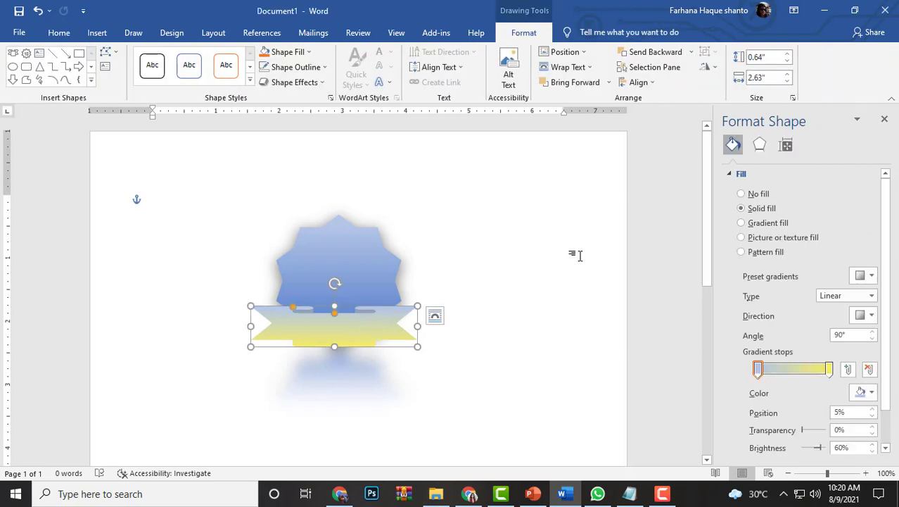
click(761, 146)
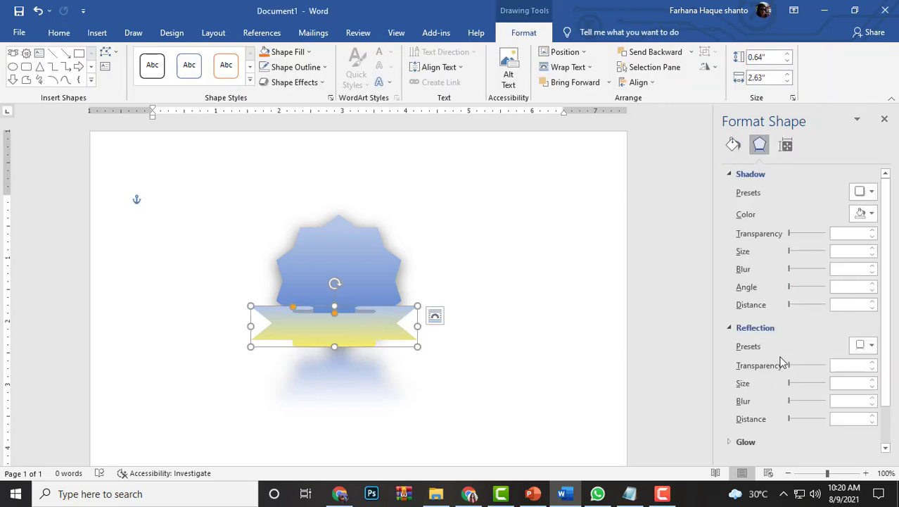
scroll(792, 393, down, 1)
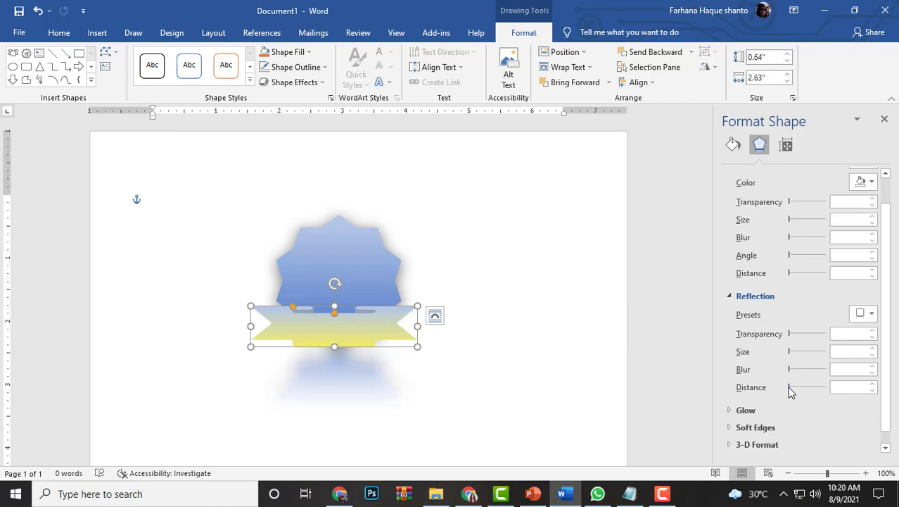
scroll(786, 283, up, 1)
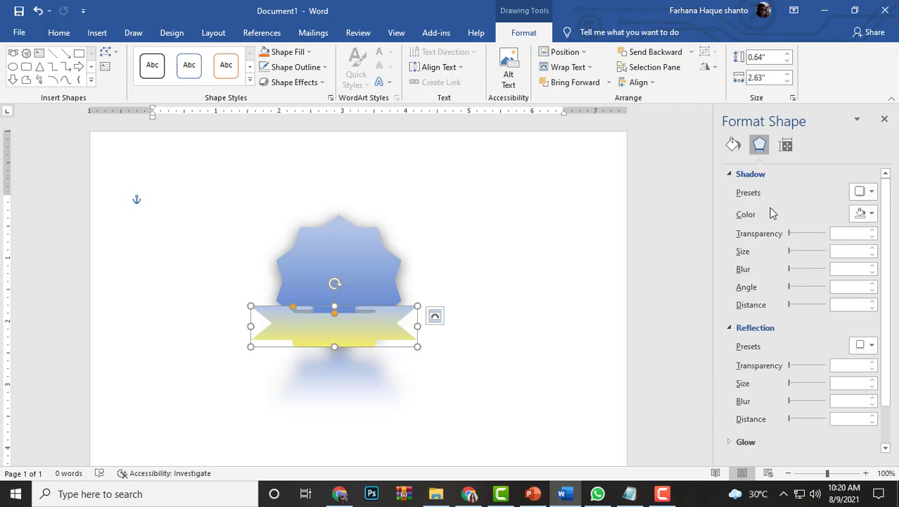
drag(789, 253, 804, 254)
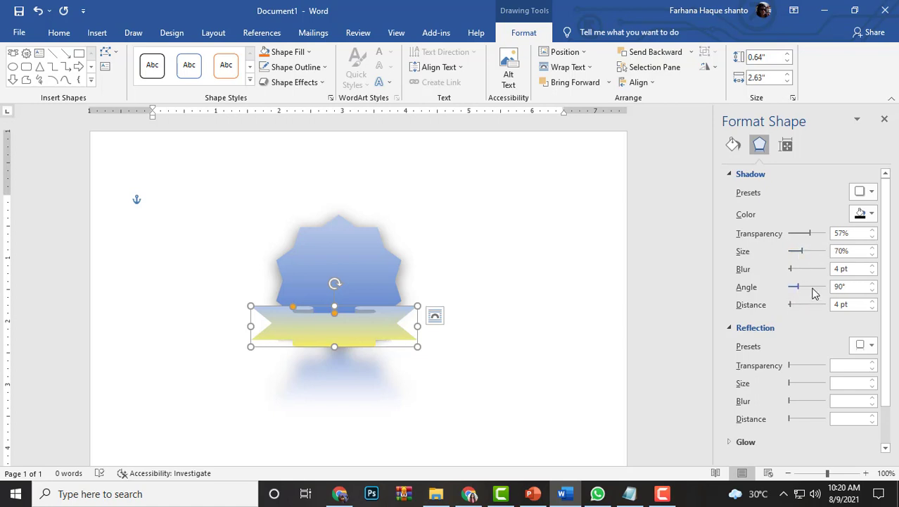
Add a reflection to the ribbon banner with 11% transparency, 51% size, 22 pt blur and 4 pt distance
scroll(793, 316, down, 2)
drag(789, 321, 799, 321)
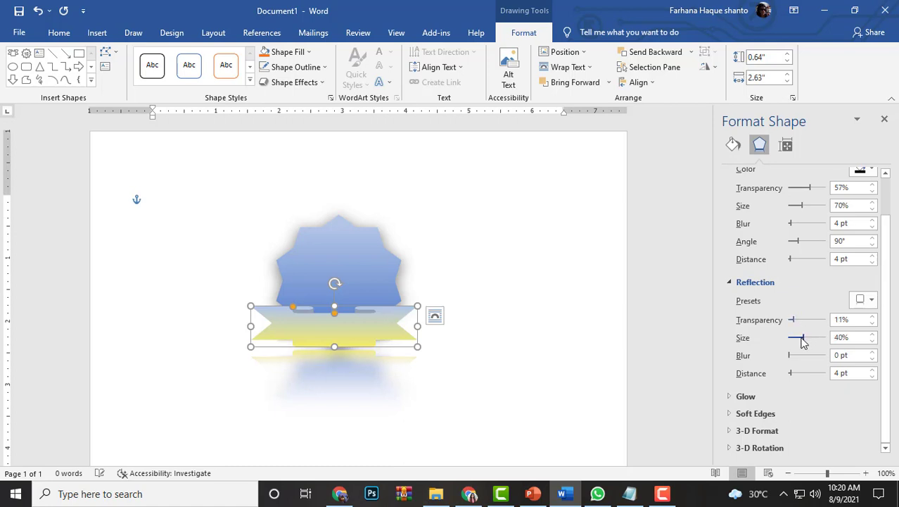
mouse_move(799, 342)
mouse_down()
mouse_move(808, 341)
mouse_move(800, 356)
mouse_up()
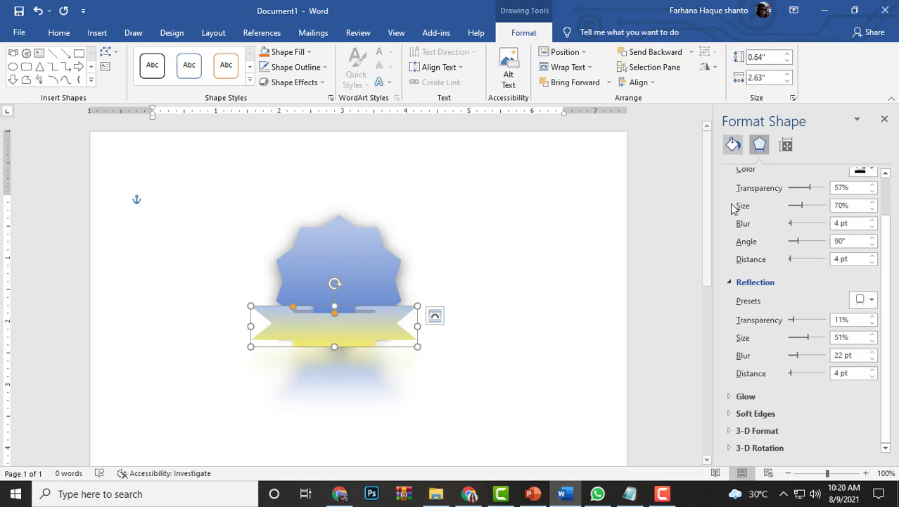
click(662, 320)
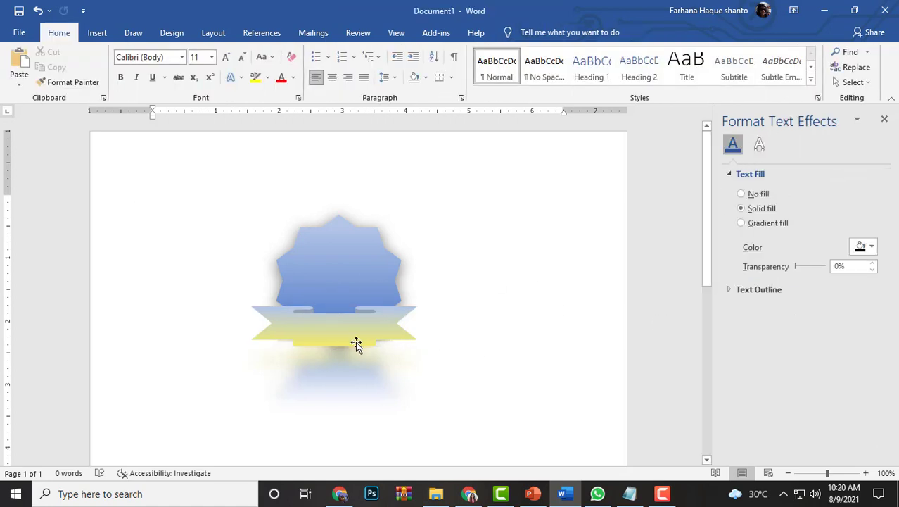
Shift the ribbon banner slightly right to centre it on the star, then close the formatting options
click(336, 334)
drag(336, 334, 343, 331)
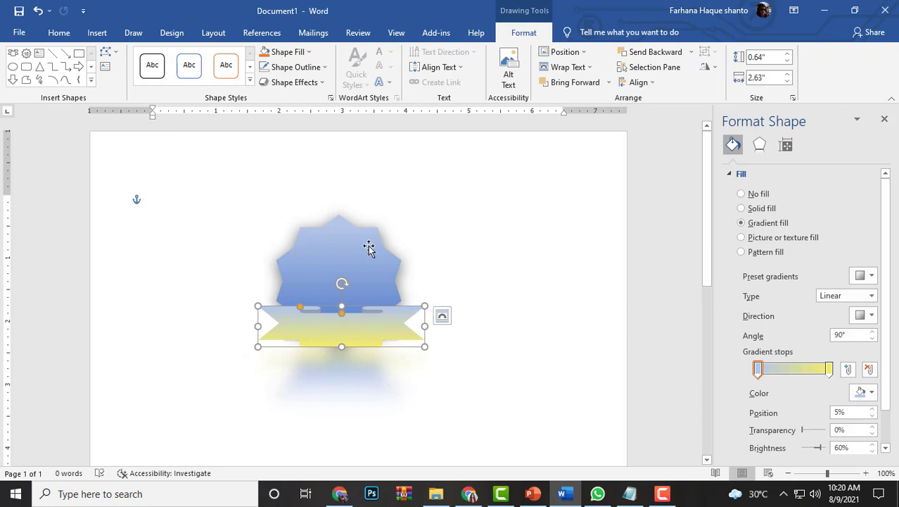
click(435, 267)
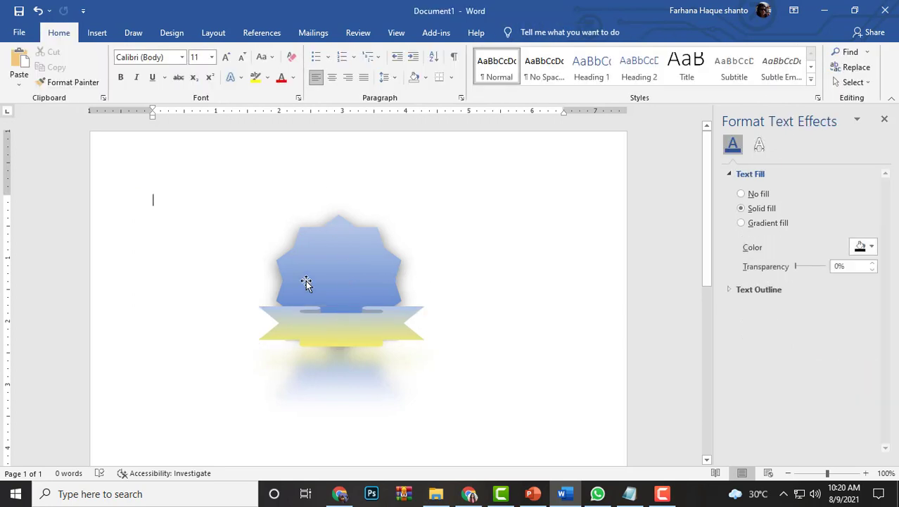
click(884, 120)
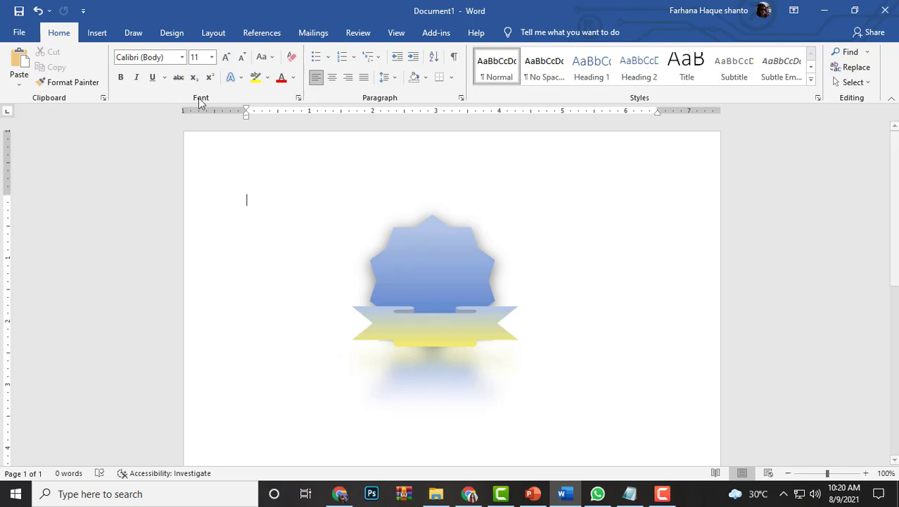
Insert a built-in quote text box 2.58" wide and 1.23" high over the star
click(100, 35)
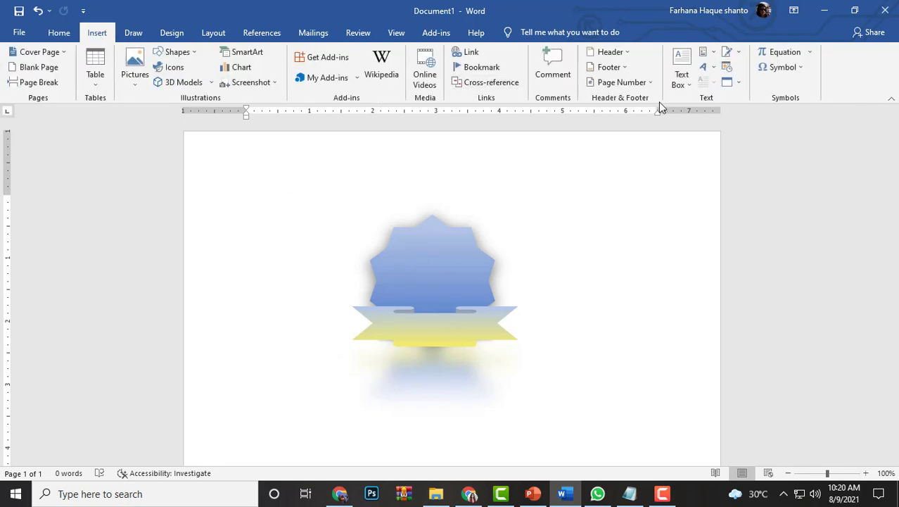
click(681, 76)
click(661, 131)
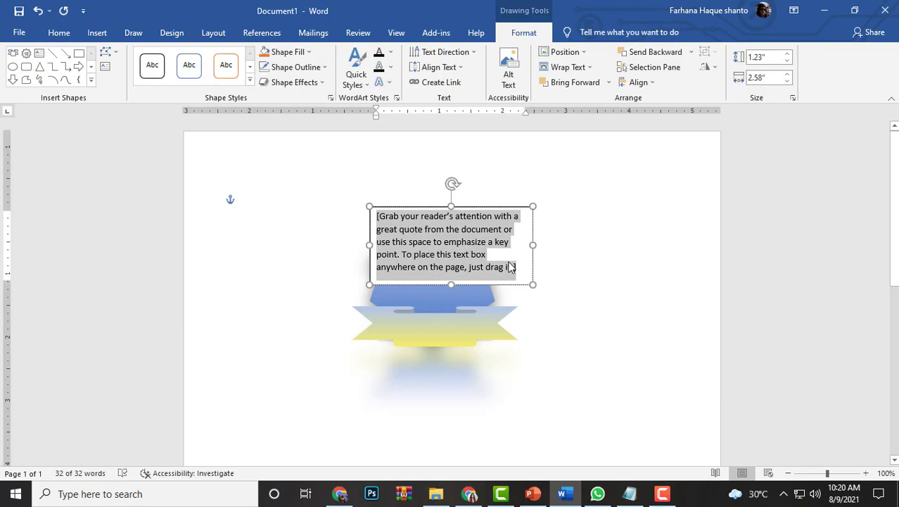
Replace the placeholder quote with "Skills Lab" and shrink the text box to about 0.88" wide and 0.39" high
key(Delete)
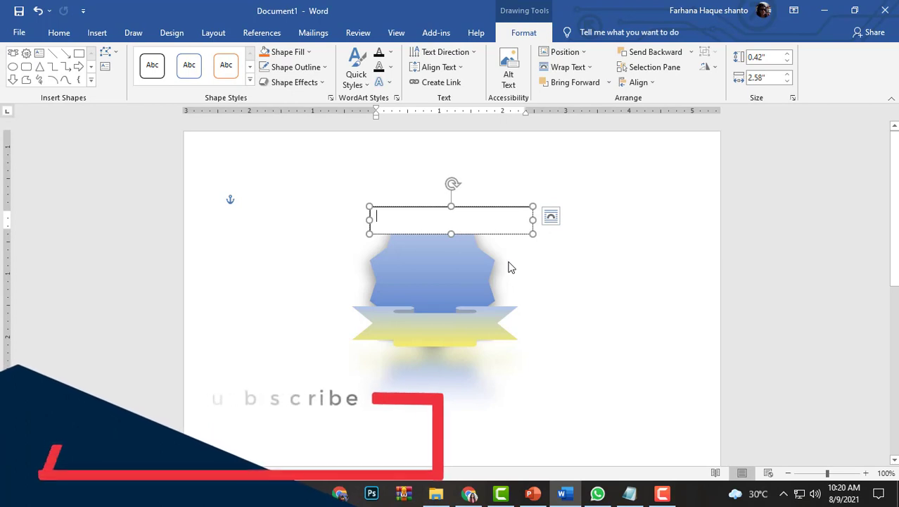
text(Skills Lab)
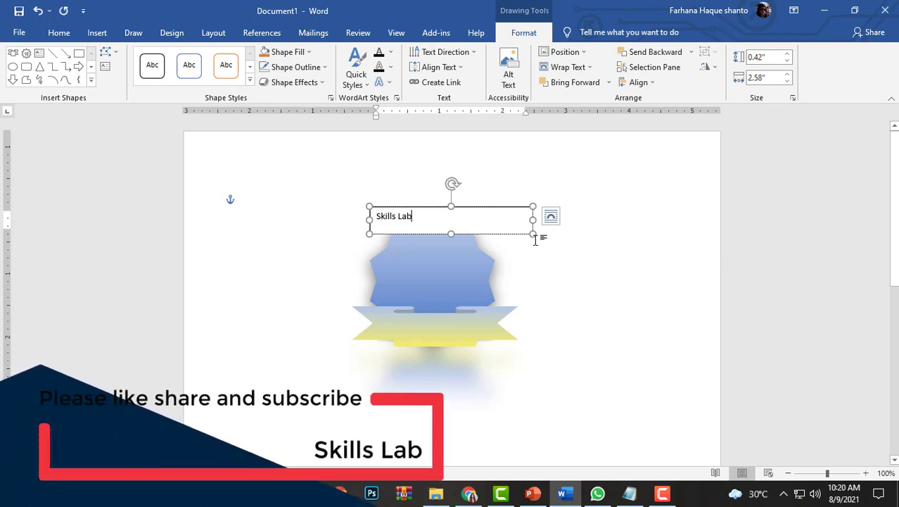
drag(533, 235, 368, 216)
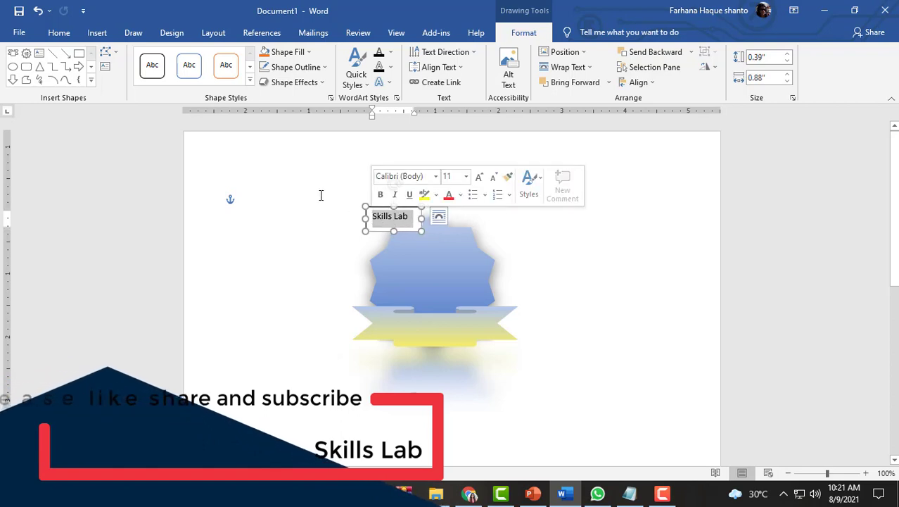
Change the Skills Lab text to uppercase Arial and widen its box so the words fit on one line
click(59, 32)
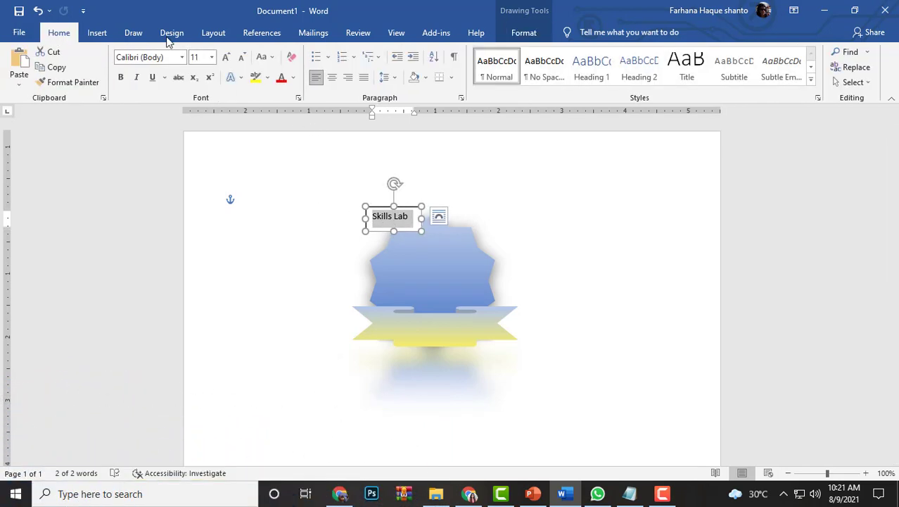
click(272, 58)
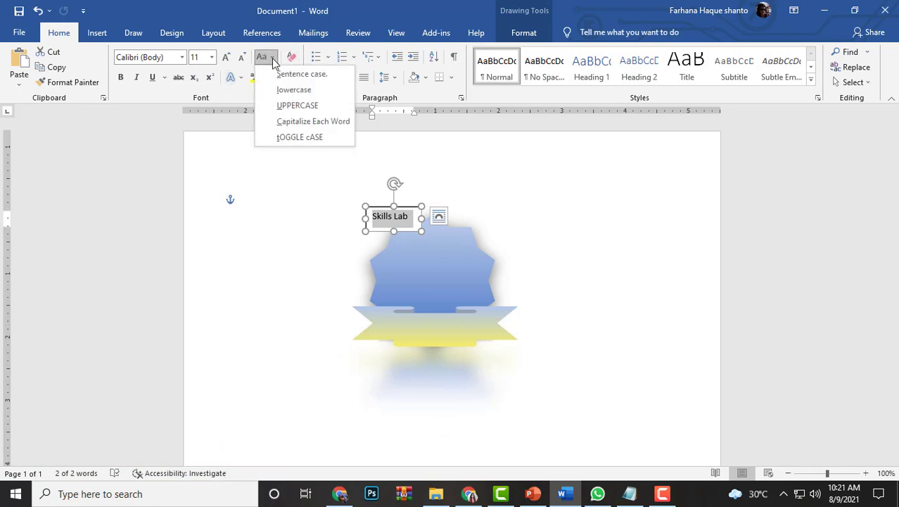
click(290, 107)
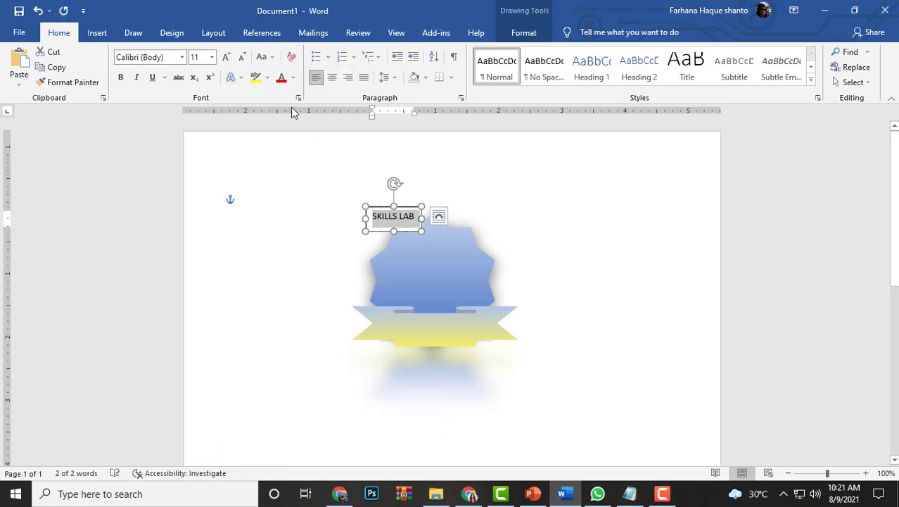
click(181, 58)
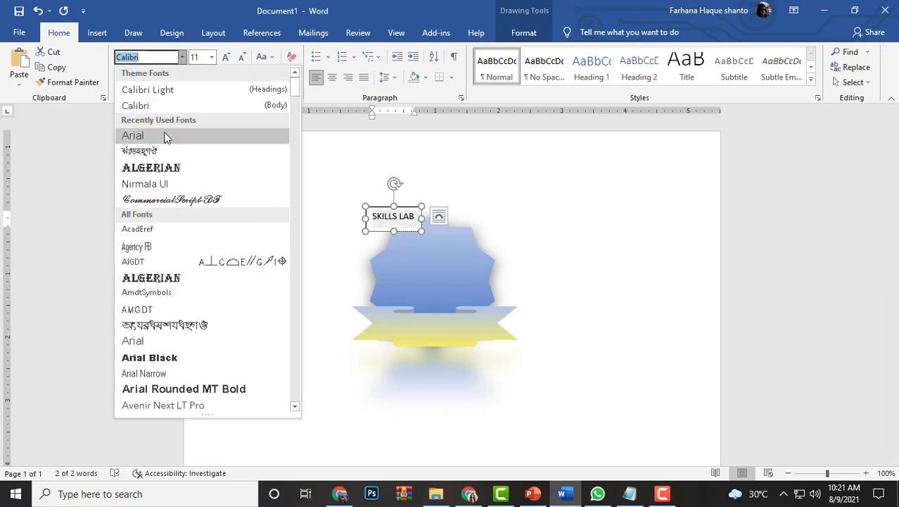
click(164, 135)
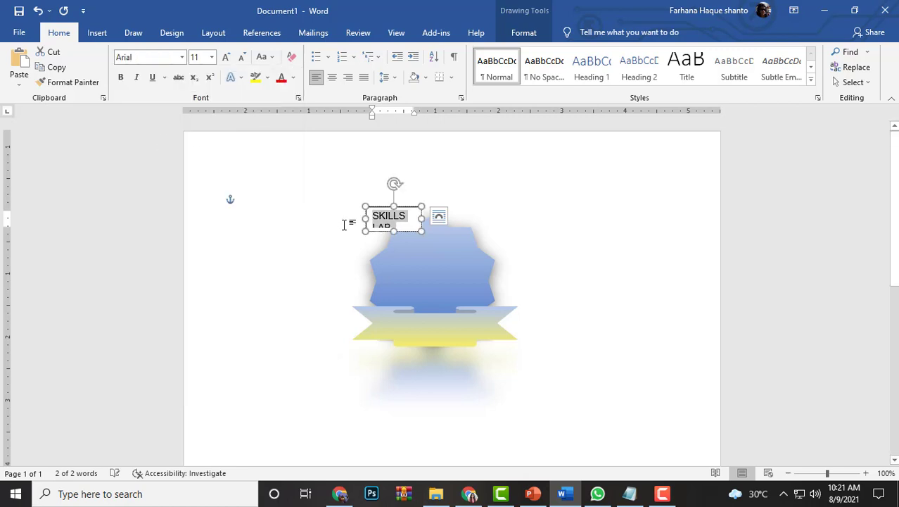
drag(420, 233, 438, 228)
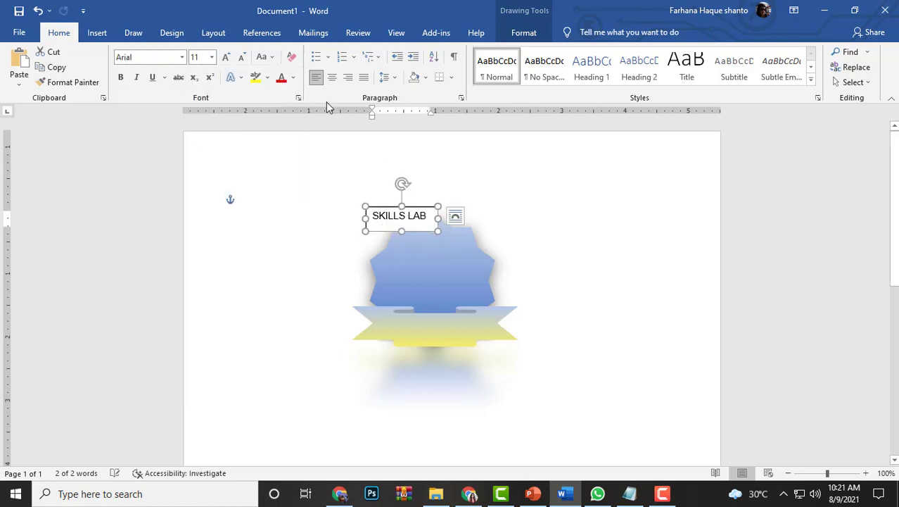
Set the SKILLS LAB text to size 14 and enlarge its box to fit both words
click(212, 57)
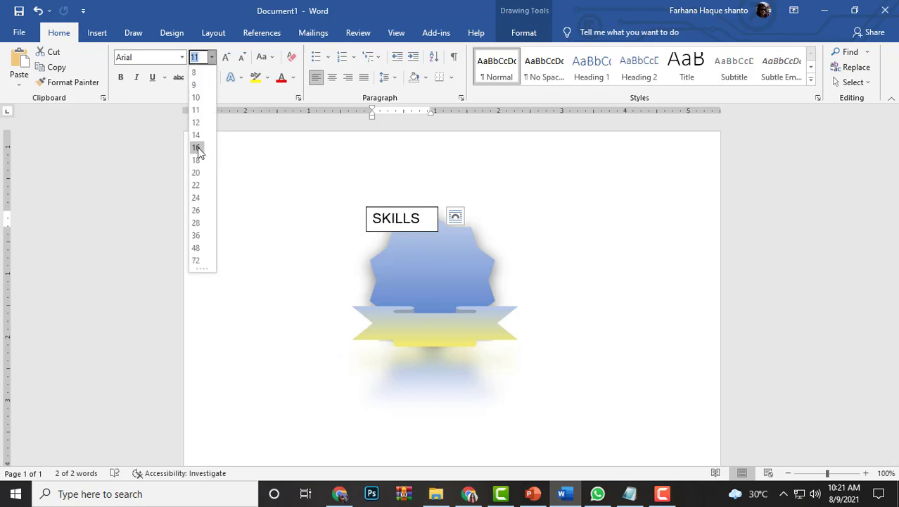
click(197, 134)
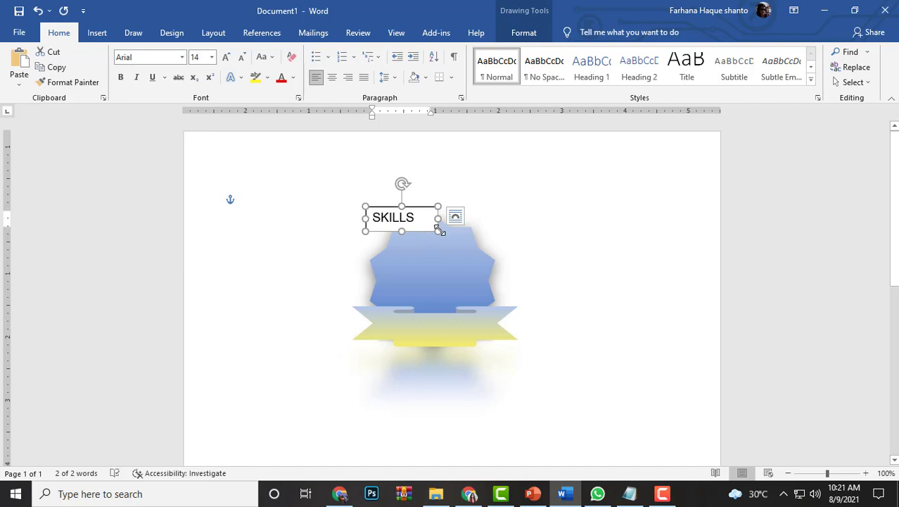
text(LAB)
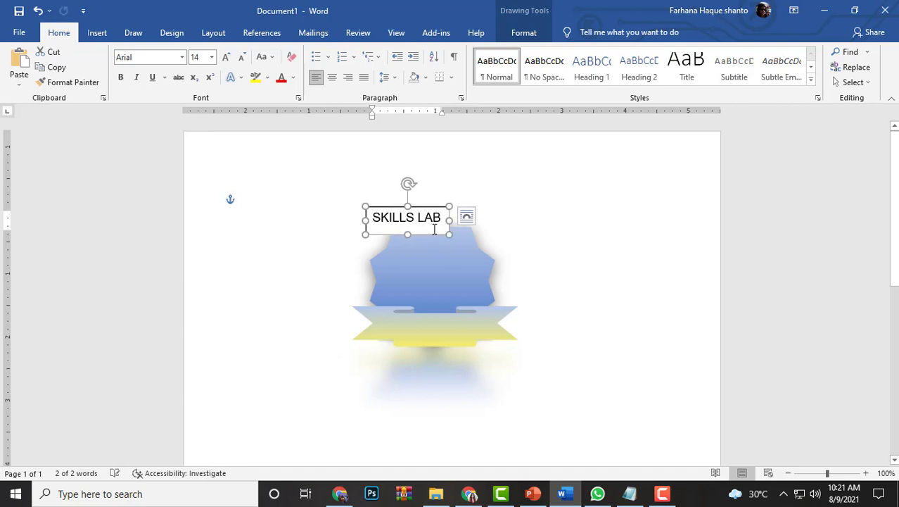
Move the SKILLS LAB text box from above the star onto the middle of the ribbon banner
drag(426, 238, 455, 342)
click(455, 333)
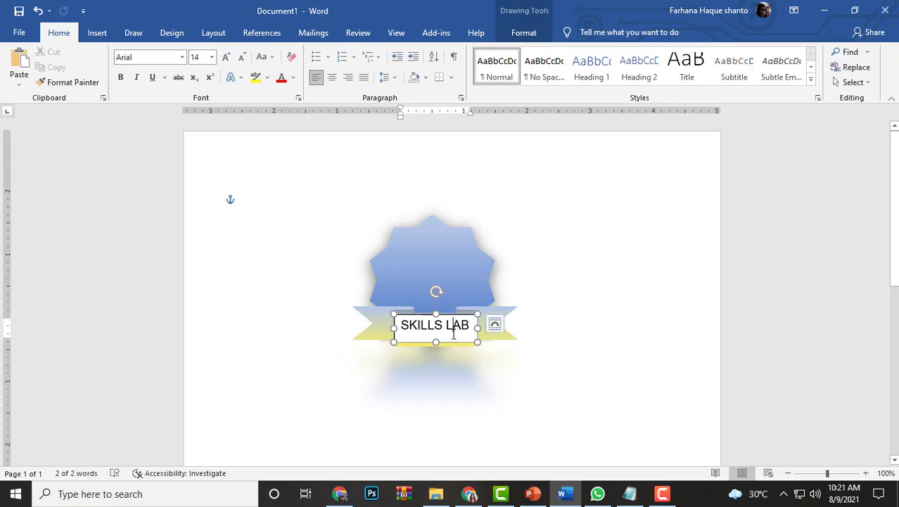
click(566, 323)
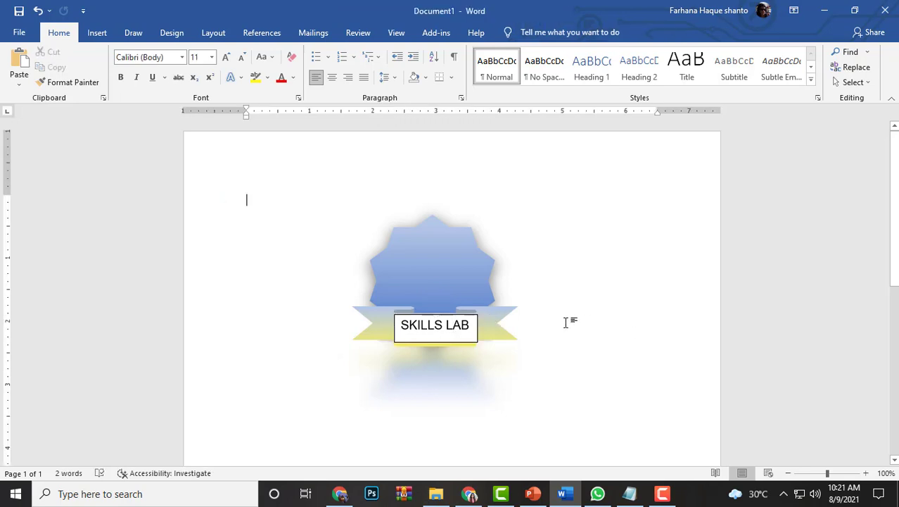
Try shrinking the ribbon's text box from its upper-left corner, and enlarge it again to show both words
click(458, 335)
drag(391, 312, 419, 324)
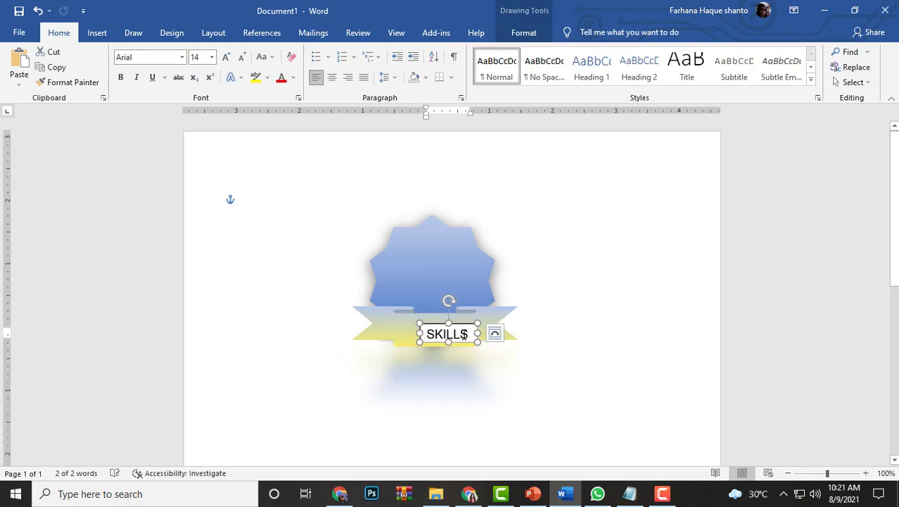
double_click(464, 334)
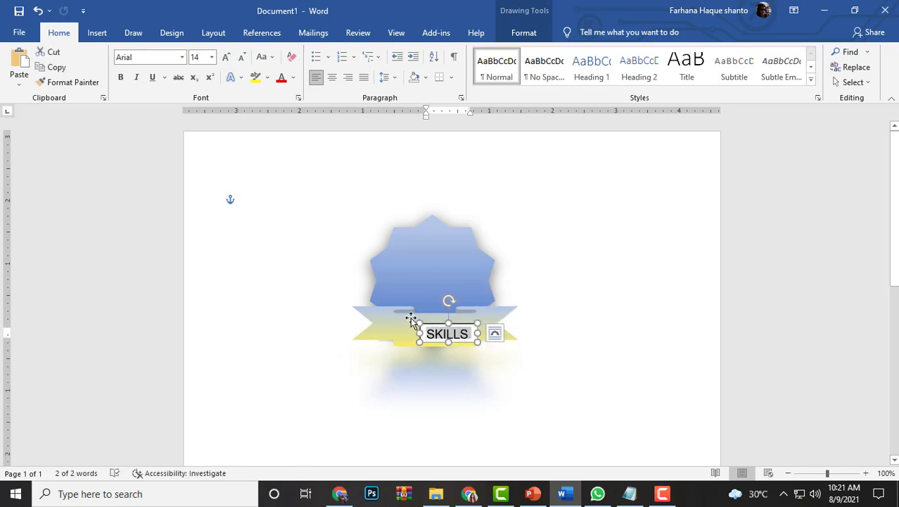
drag(420, 321, 391, 313)
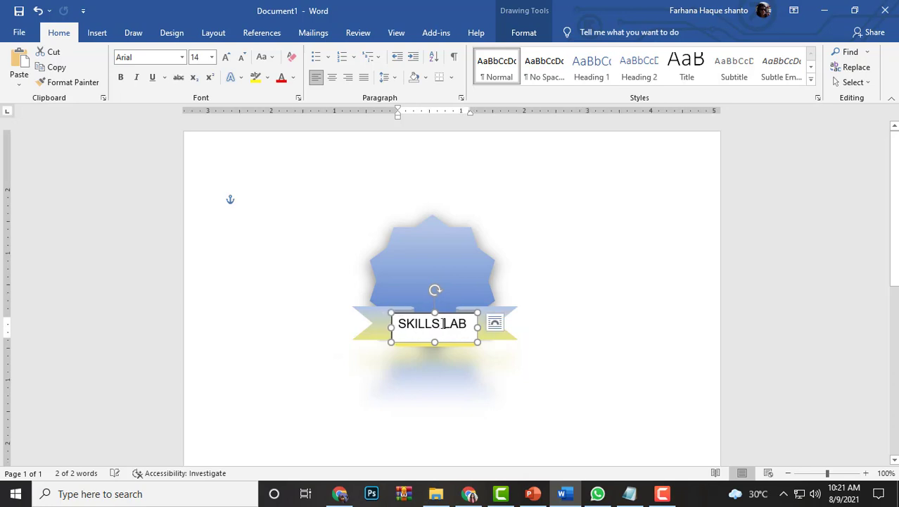
Set the SKILLS LAB text to size 11 and shrink its box to about 1.06" wide and 0.26" high on the ribbon
drag(469, 323, 398, 323)
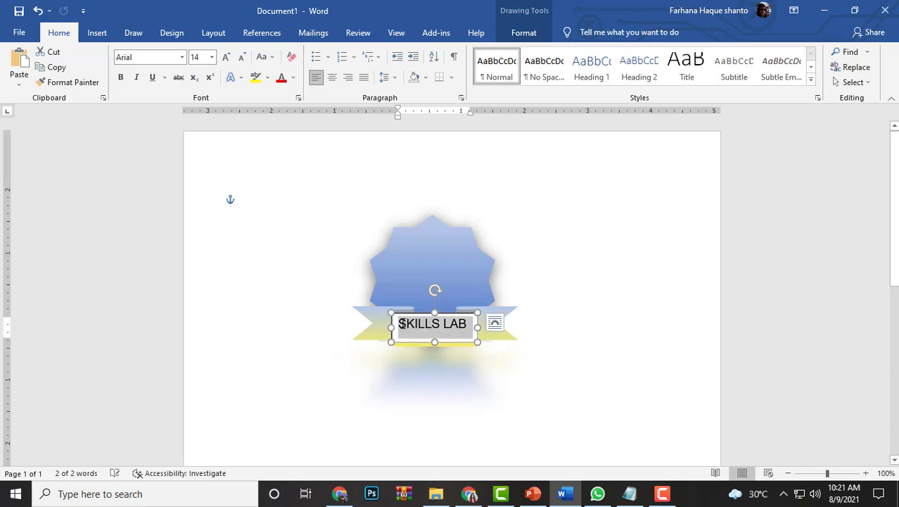
click(213, 57)
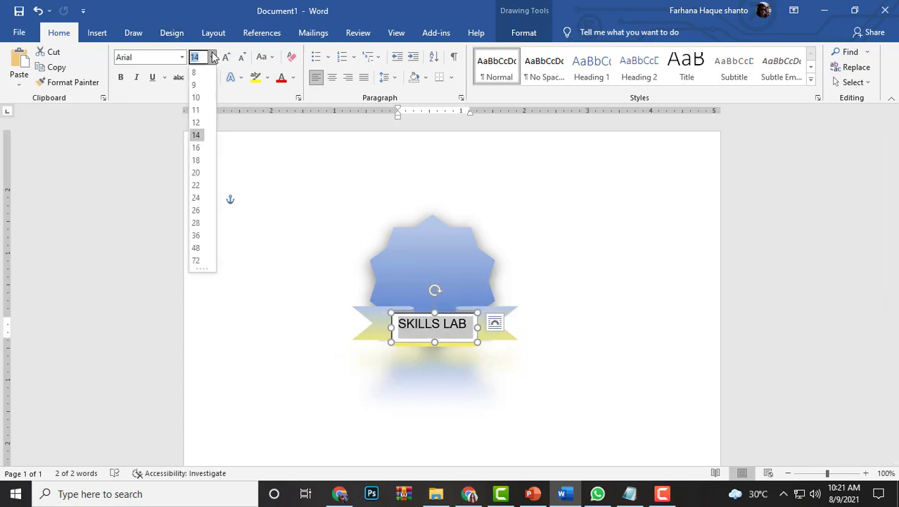
click(198, 109)
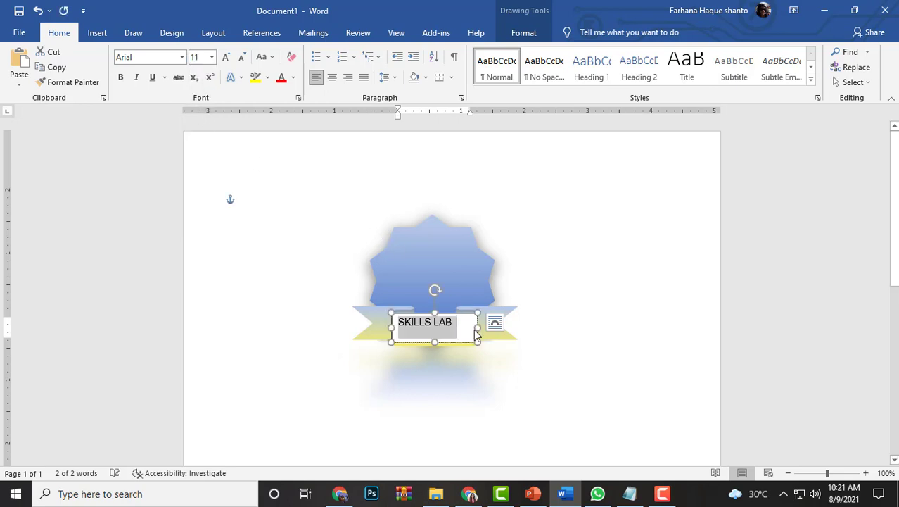
drag(476, 339, 450, 337)
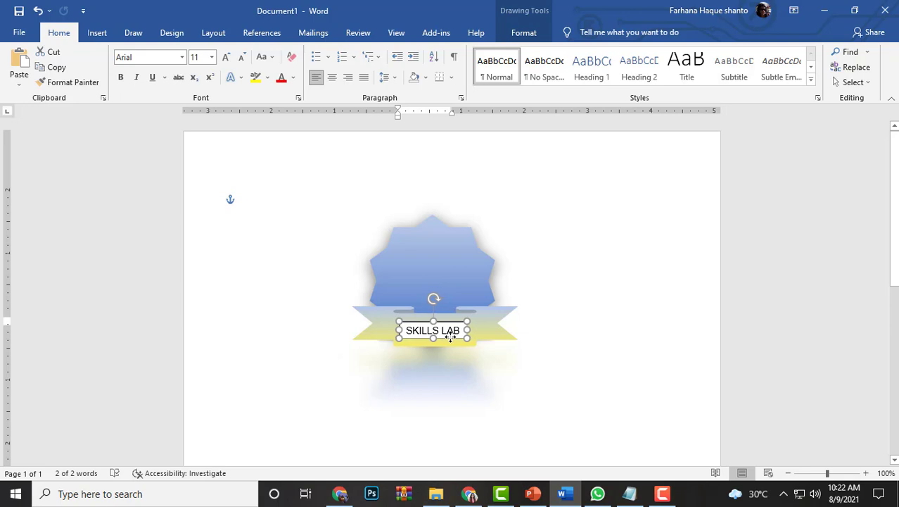
Apply the transparent preset shape style with black text and no outline to the SKILLS LAB text box
click(528, 33)
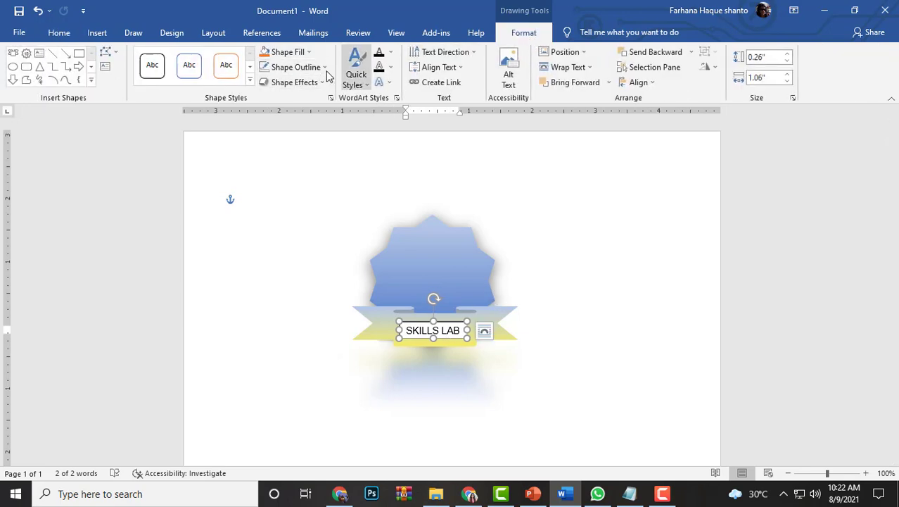
click(250, 80)
click(165, 106)
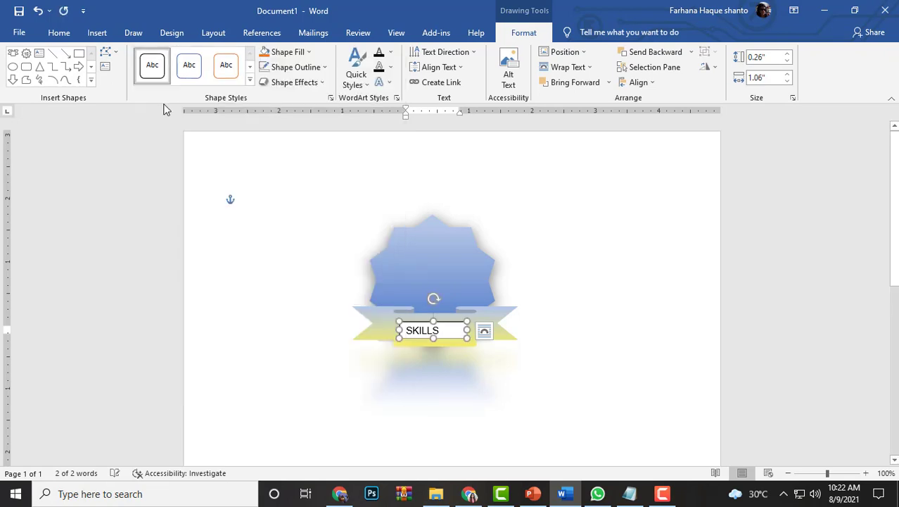
click(250, 79)
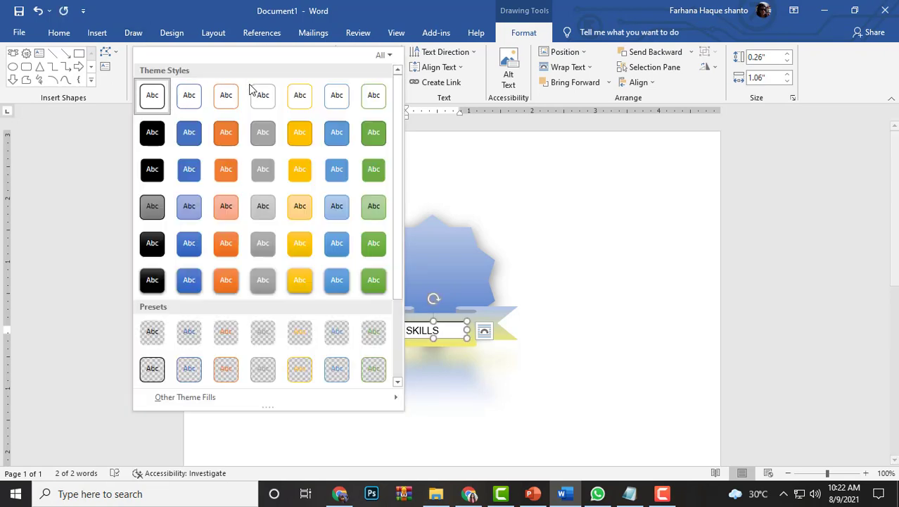
click(157, 333)
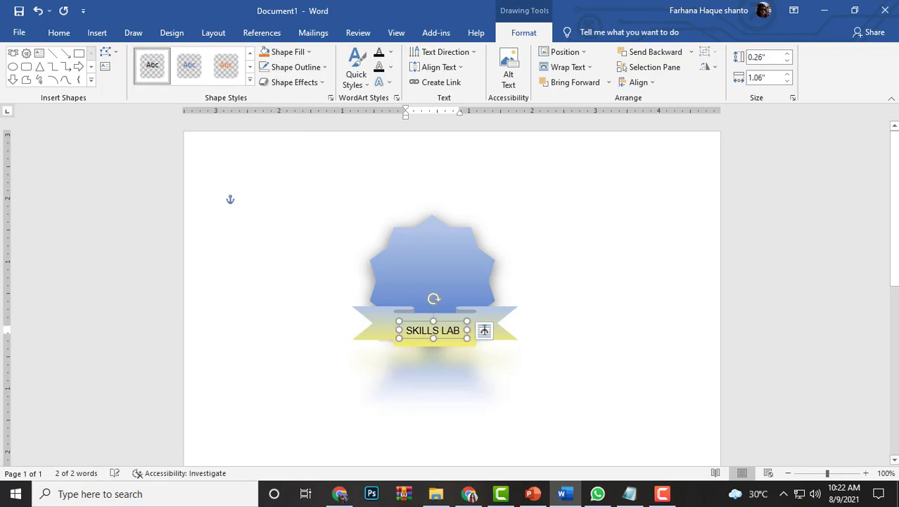
Nudge the SKILLS LAB text box slightly right to centre it on the ribbon, and deselect it
click(517, 329)
click(438, 333)
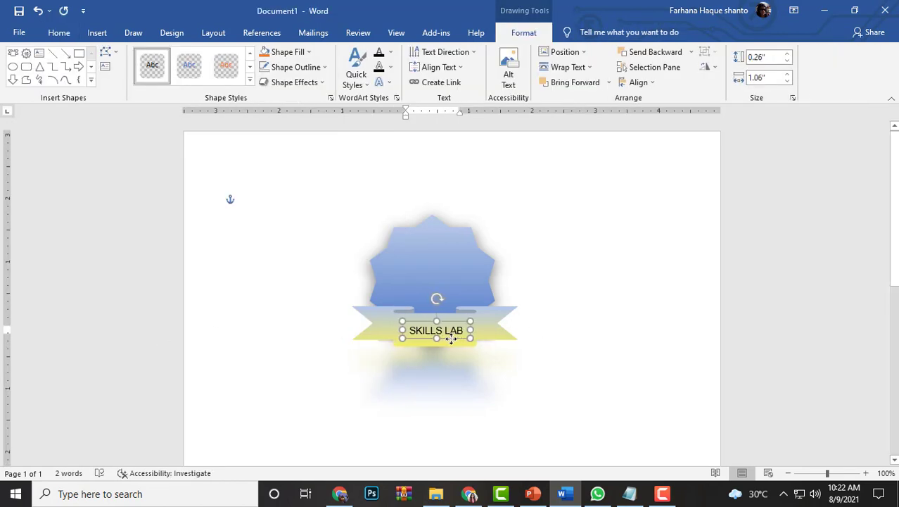
click(541, 301)
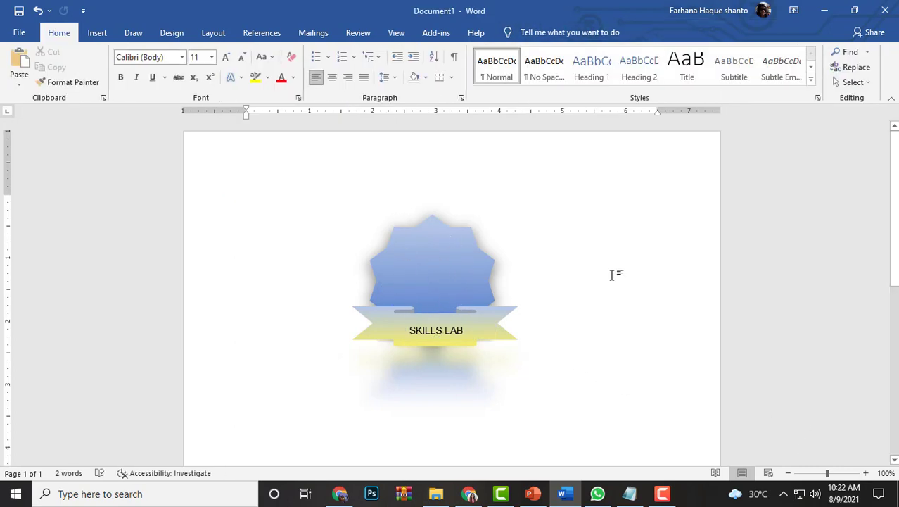
Paste a copy of the blue star over the original and send the copy behind text, below the ribbon
click(449, 276)
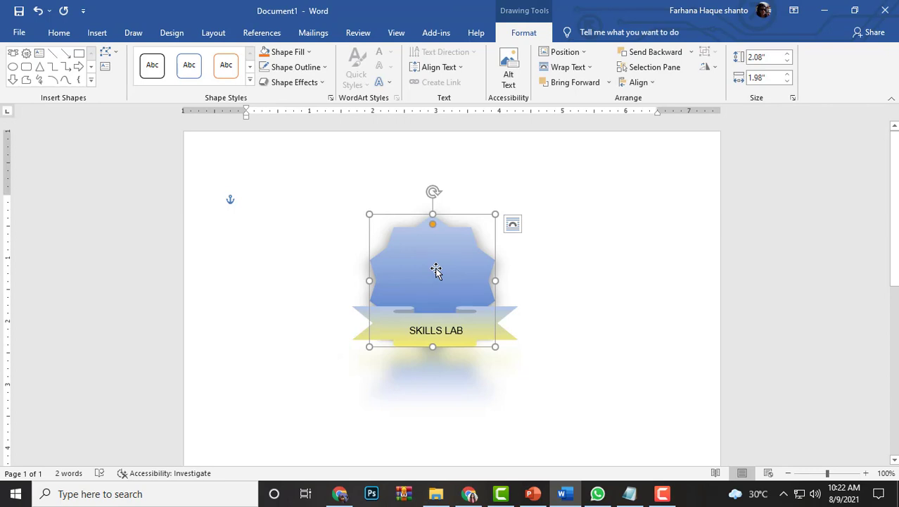
key(ctrl+v)
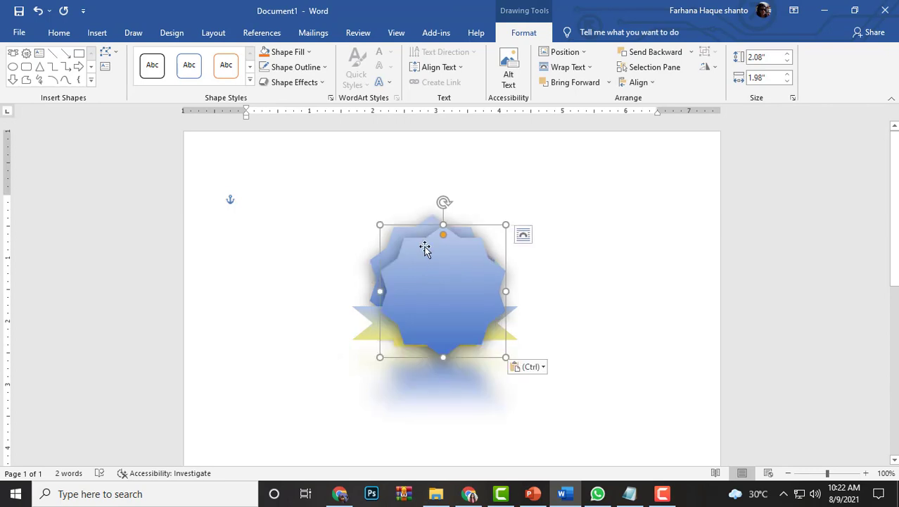
drag(437, 281, 432, 259)
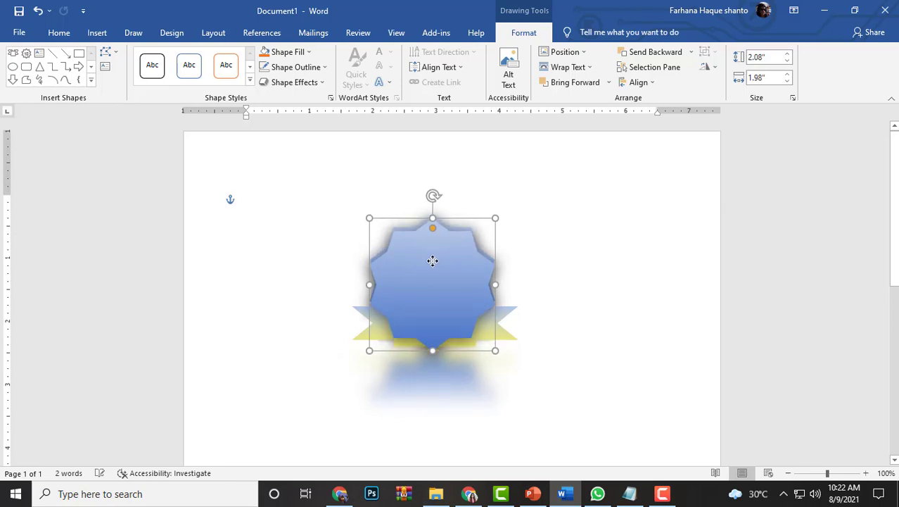
click(691, 52)
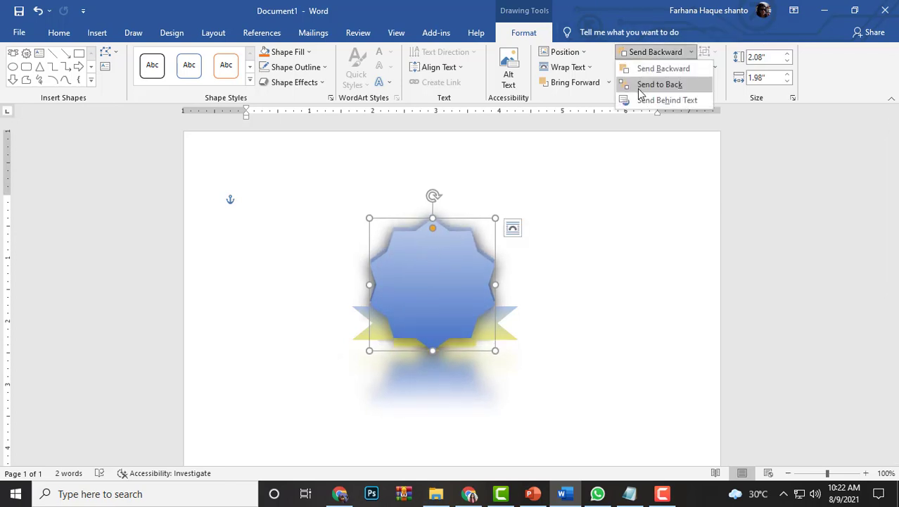
click(661, 99)
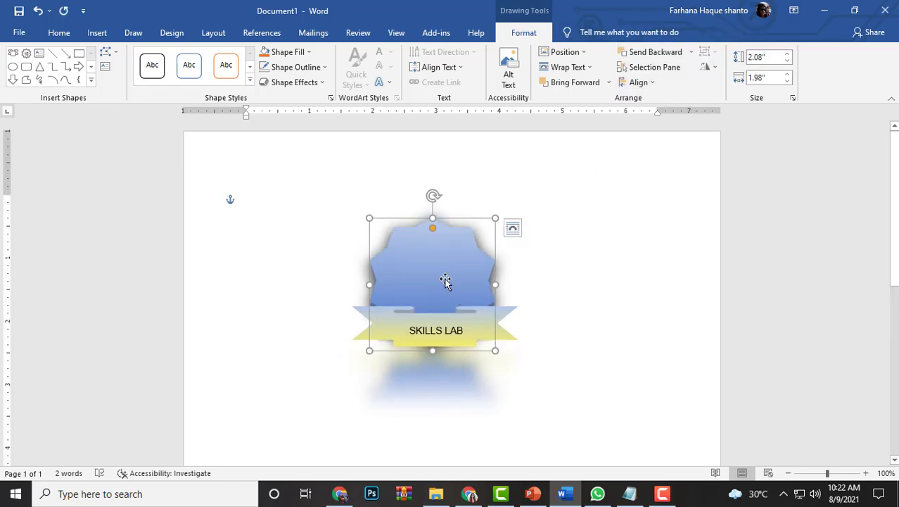
Shrink the copied star to about 1.72" wide and 1.76" high and centre it inside the original star
mouse_move(445, 281)
mouse_down()
mouse_move(464, 279)
mouse_move(442, 281)
mouse_up()
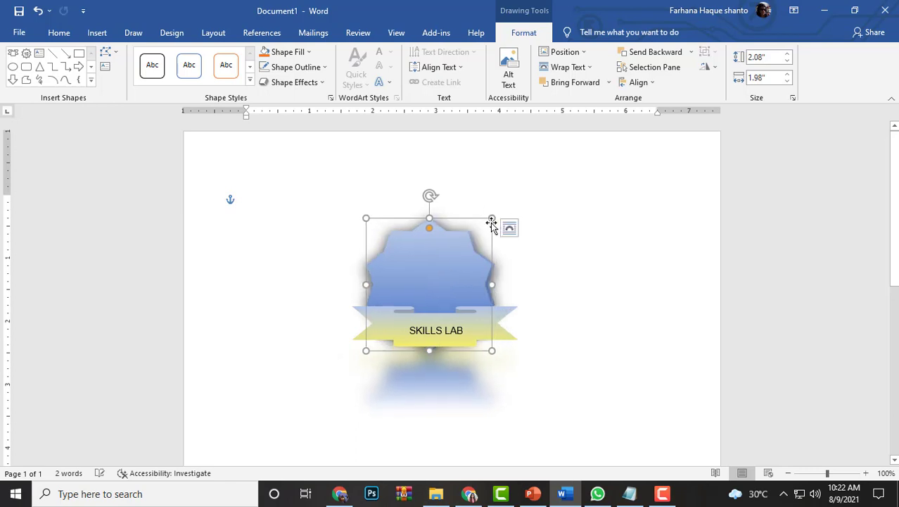
mouse_move(494, 219)
mouse_down()
mouse_move(468, 241)
mouse_move(487, 228)
mouse_up()
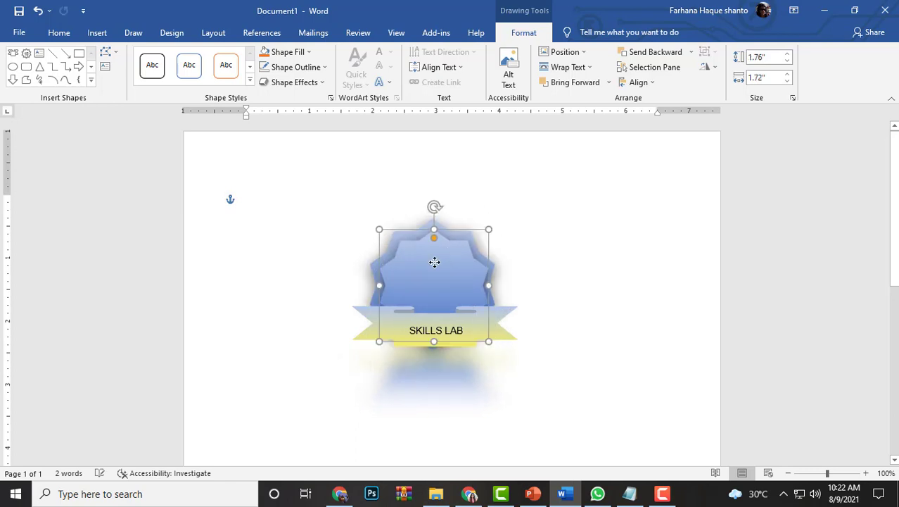
drag(432, 260, 431, 260)
drag(430, 259, 432, 257)
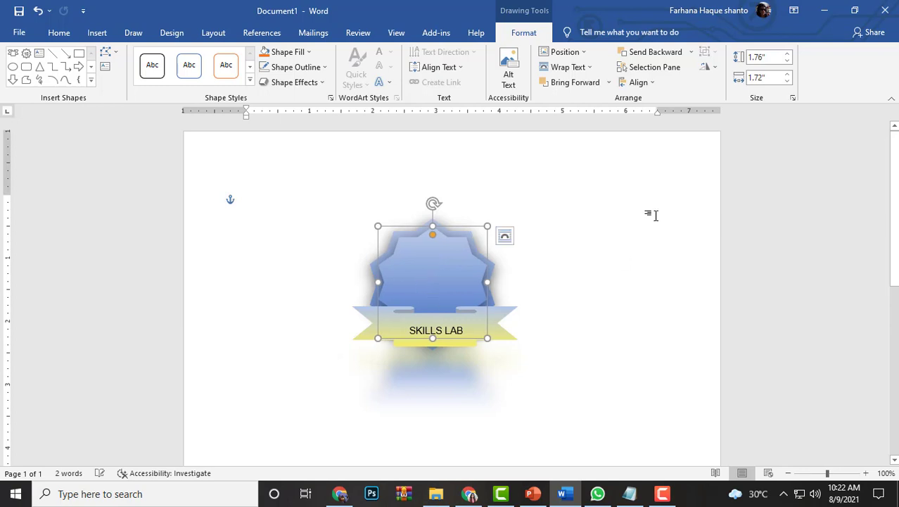
Insert the trophy icon from the Celebration category of the icon library into the document
click(616, 197)
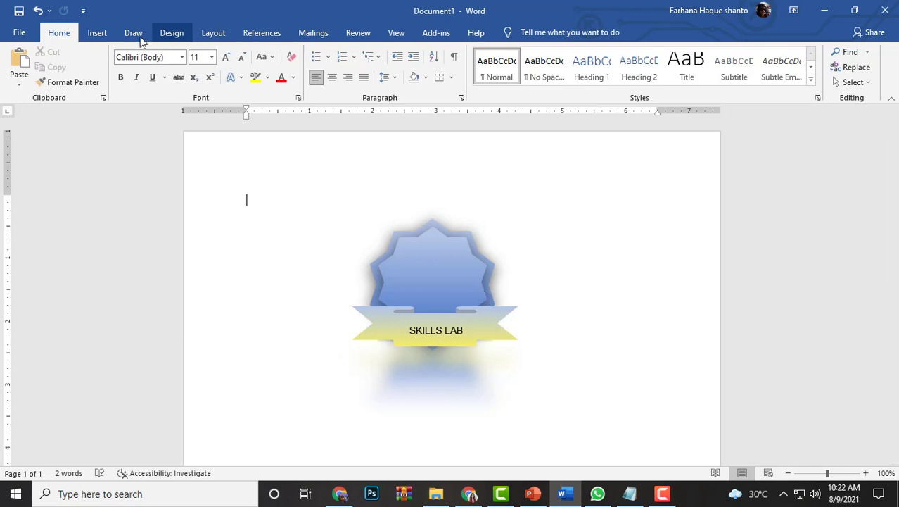
click(106, 32)
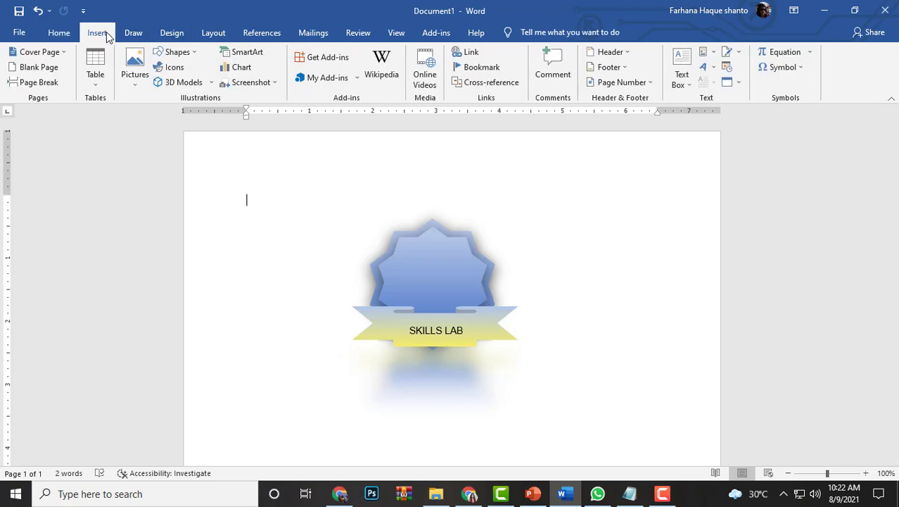
click(174, 68)
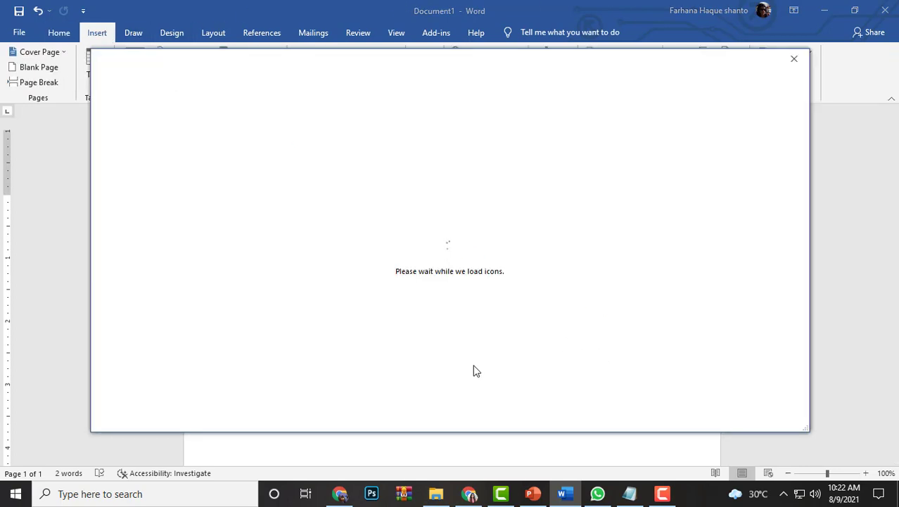
scroll(541, 355, down, 10)
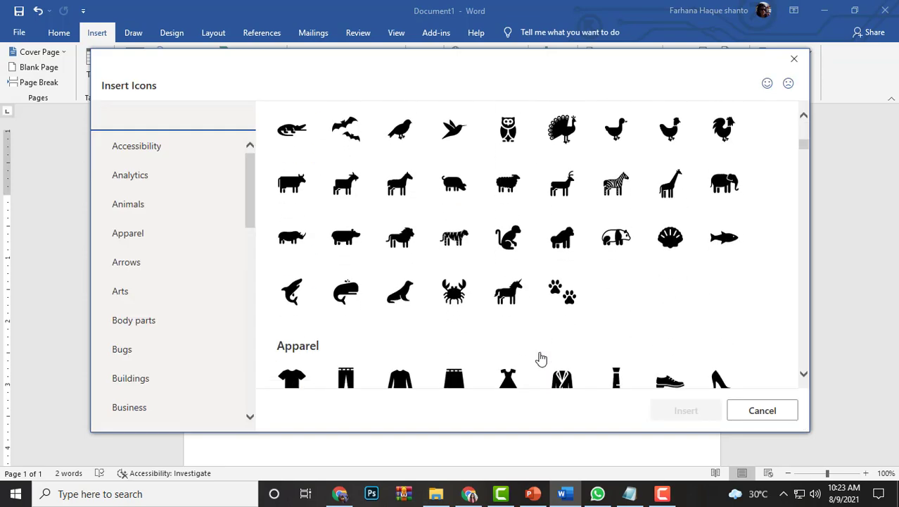
scroll(541, 359, down, 3)
scroll(774, 288, down, 3)
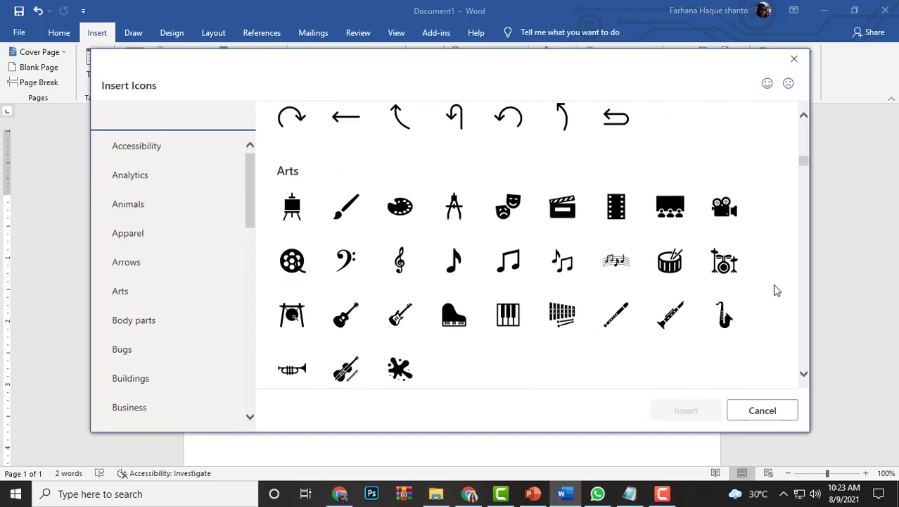
scroll(774, 292, down, 8)
scroll(679, 305, down, 4)
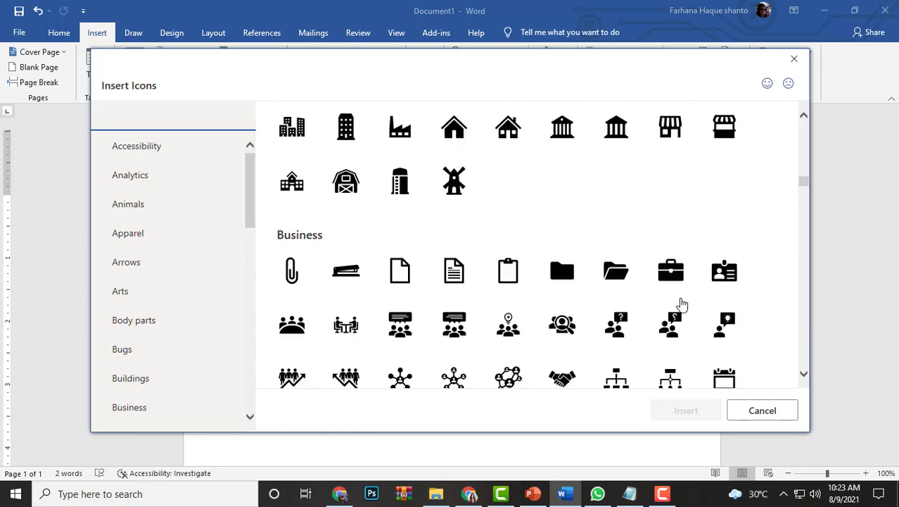
scroll(524, 235, down, 4)
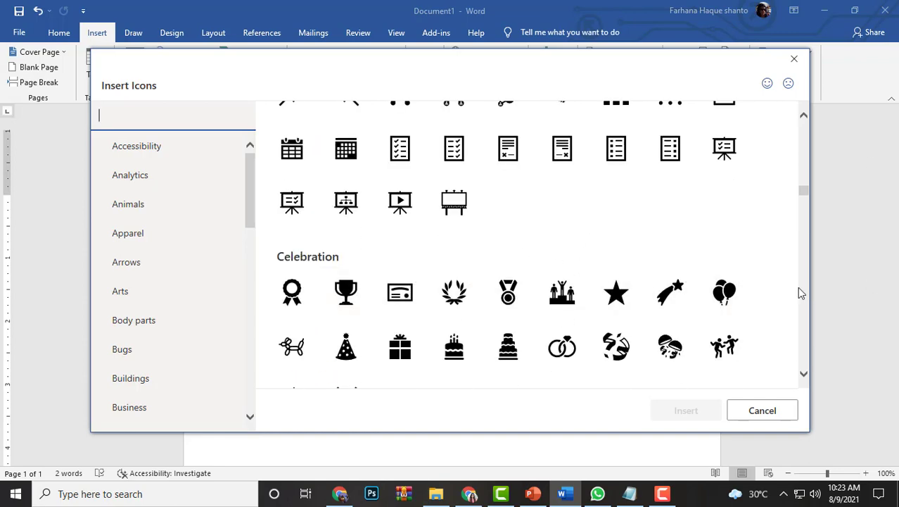
scroll(432, 297, down, 1)
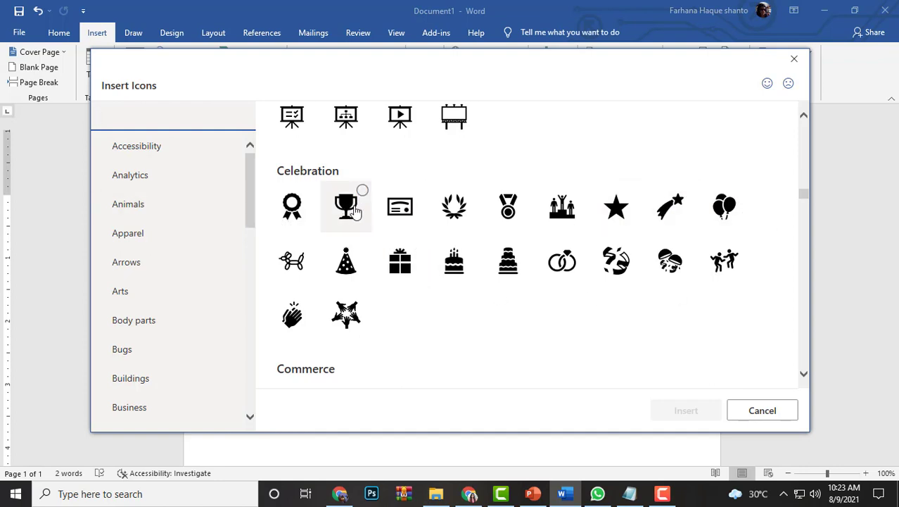
click(355, 214)
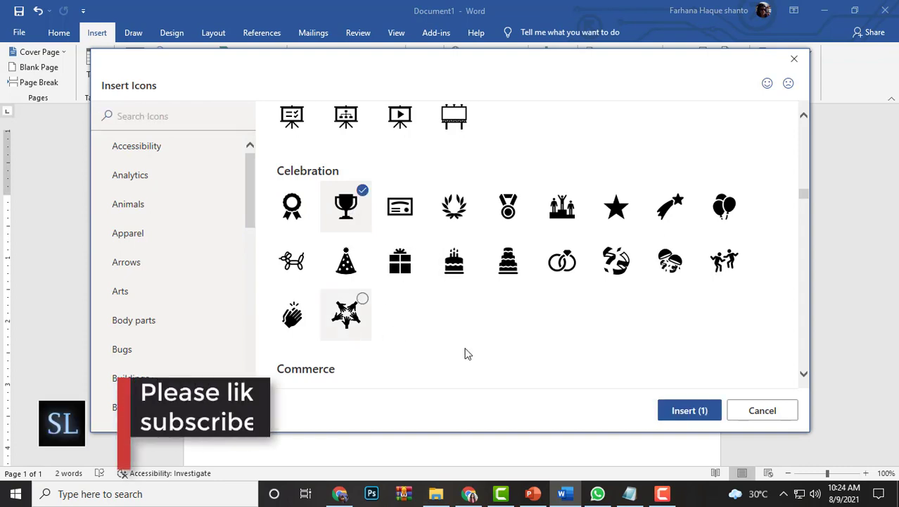
click(702, 410)
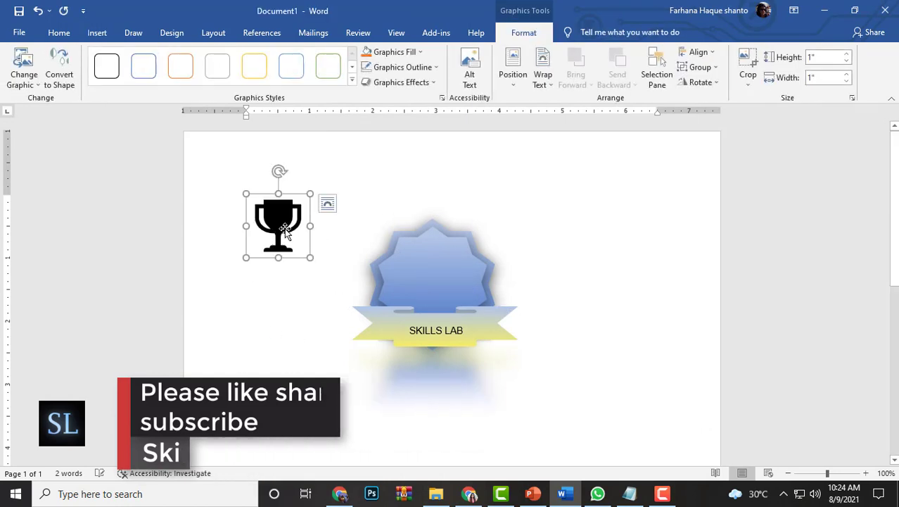
Shrink the trophy icon proportionally to about 0.76" high and wide
drag(285, 232, 249, 243)
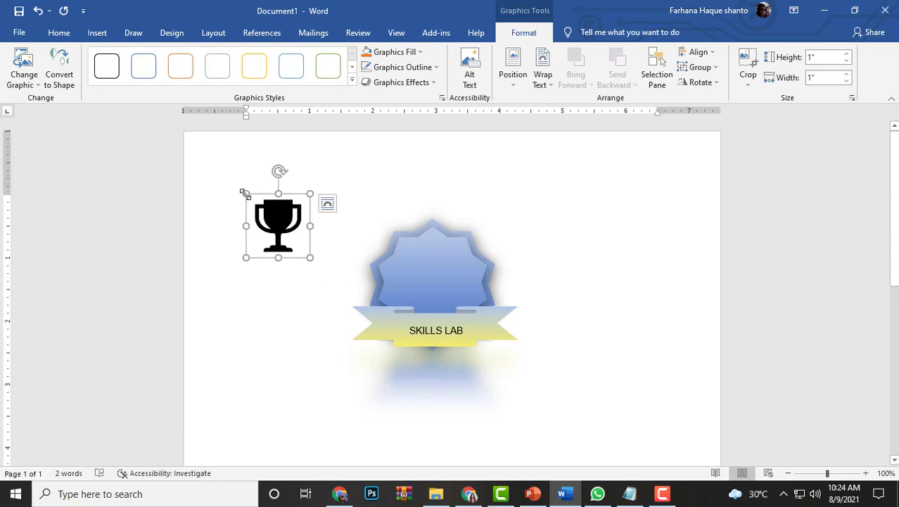
drag(244, 193, 260, 210)
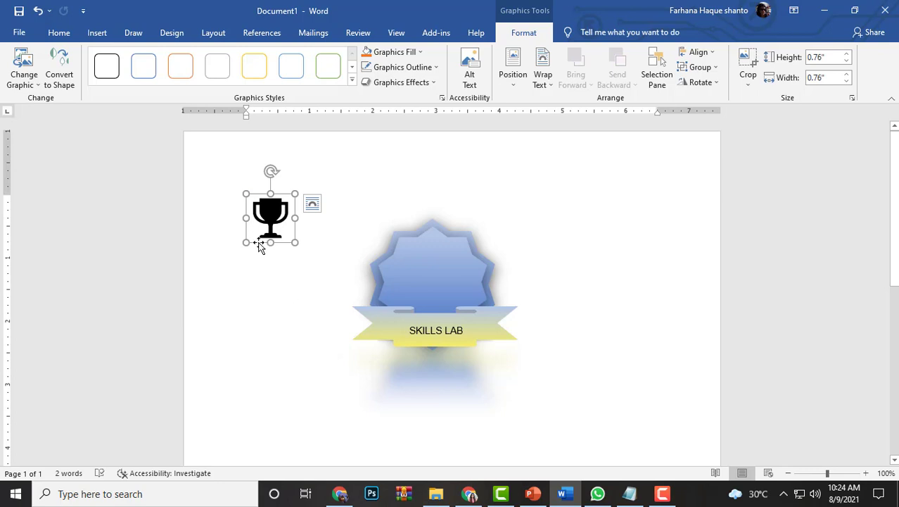
drag(259, 245, 262, 221)
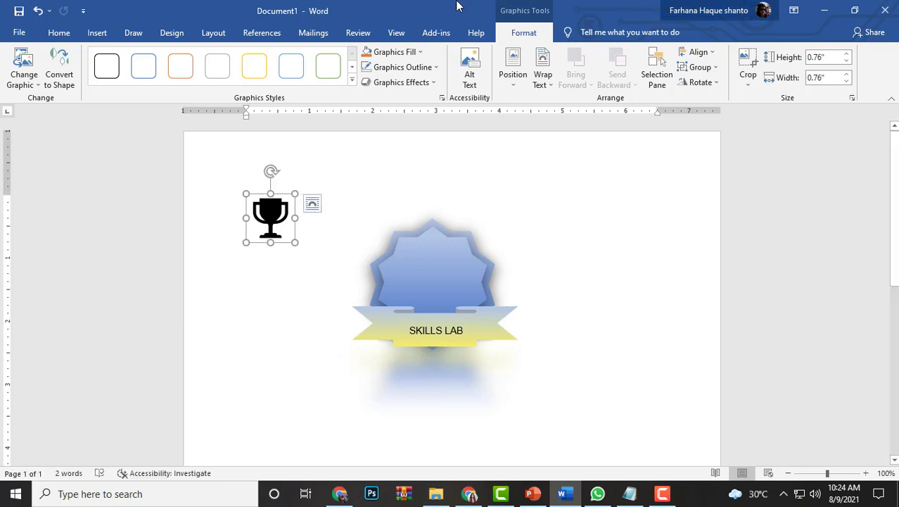
Position the trophy with text wrapping, then centre it on the inner star above the ribbon at about 0.88" high and wide
click(513, 72)
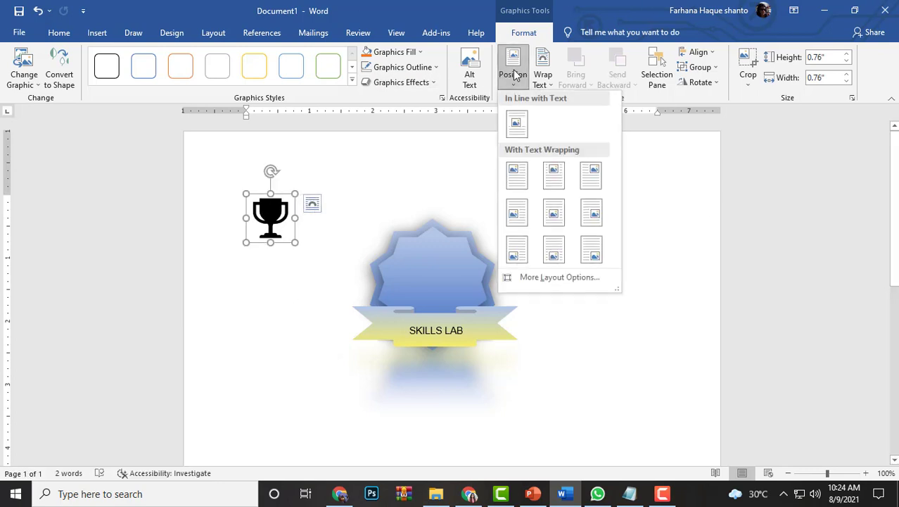
click(551, 183)
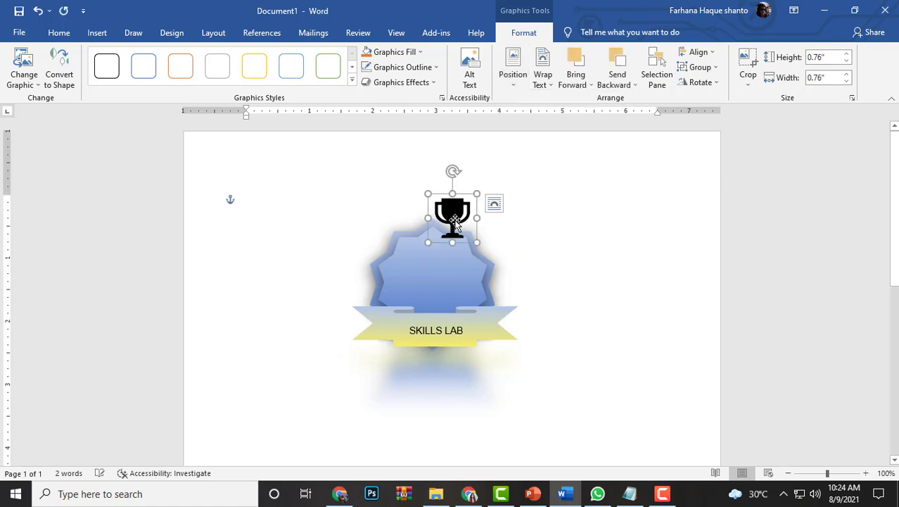
drag(455, 223, 402, 251)
drag(426, 279, 430, 279)
Apply the gold preset style with black outline to the trophy, change its fill to a lighter gold theme colour, and deselect it
click(351, 79)
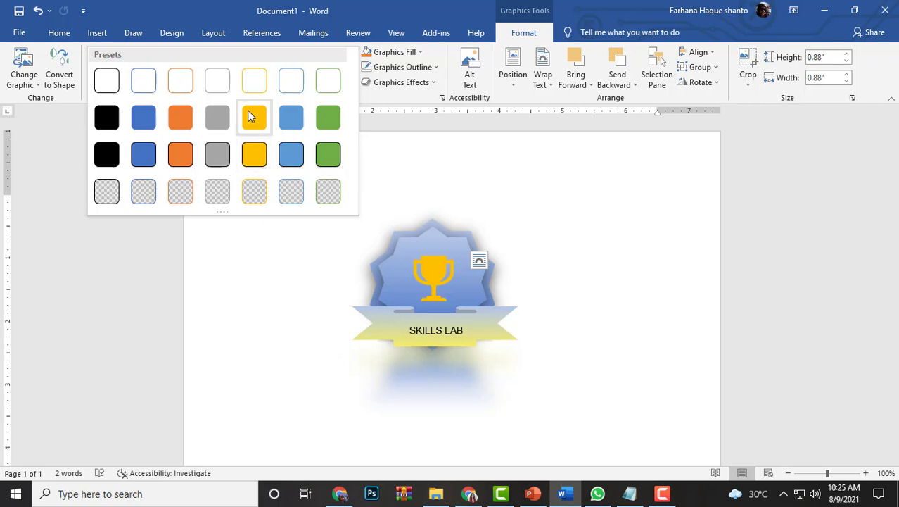
click(258, 155)
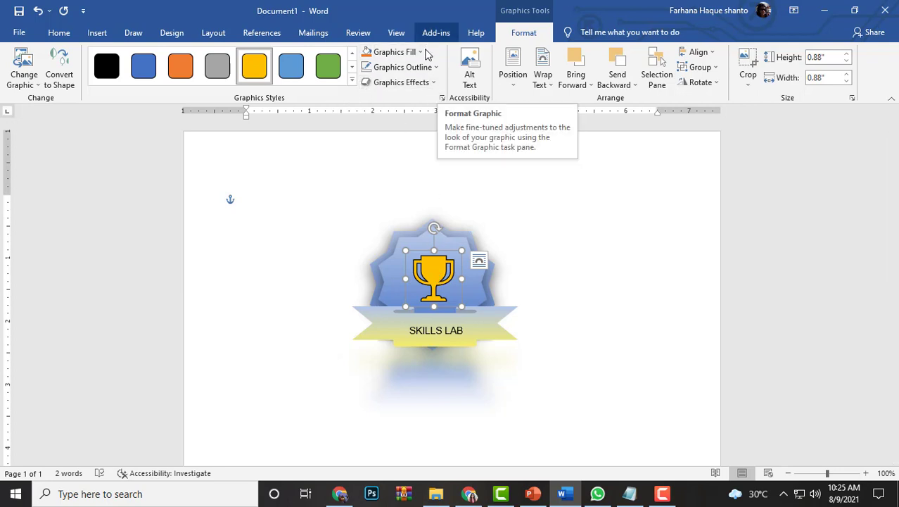
click(390, 52)
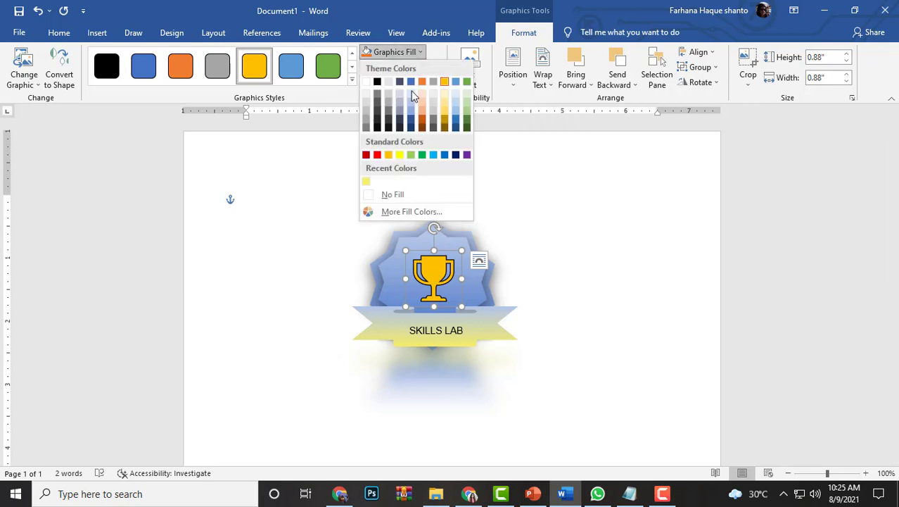
click(446, 114)
click(230, 199)
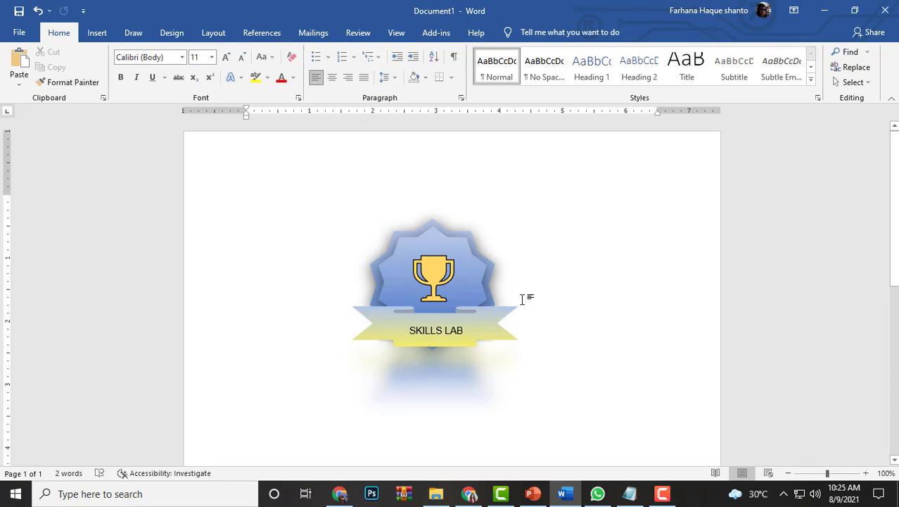
scroll(513, 272, down, 2)
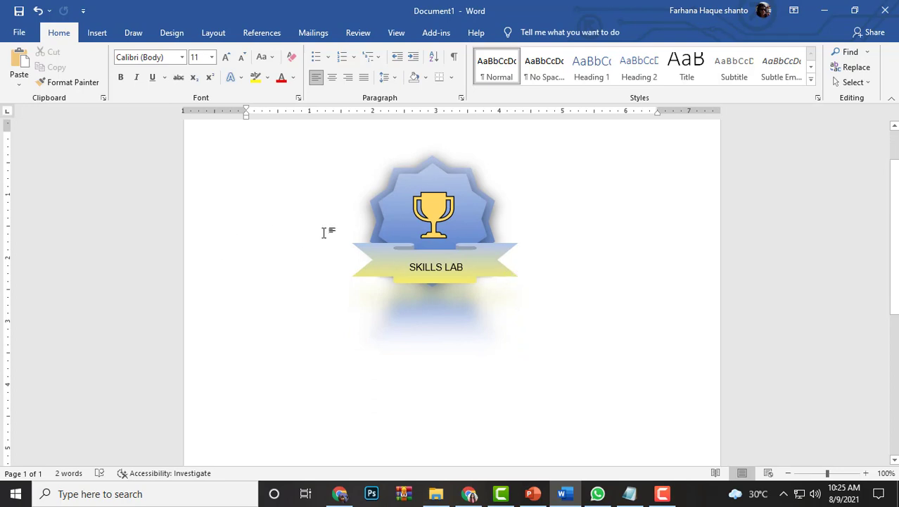
scroll(436, 242, up, 1)
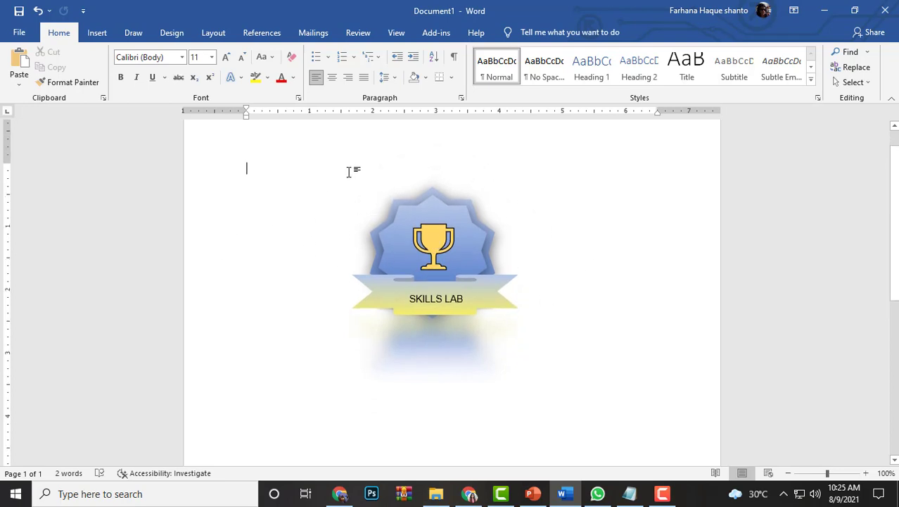